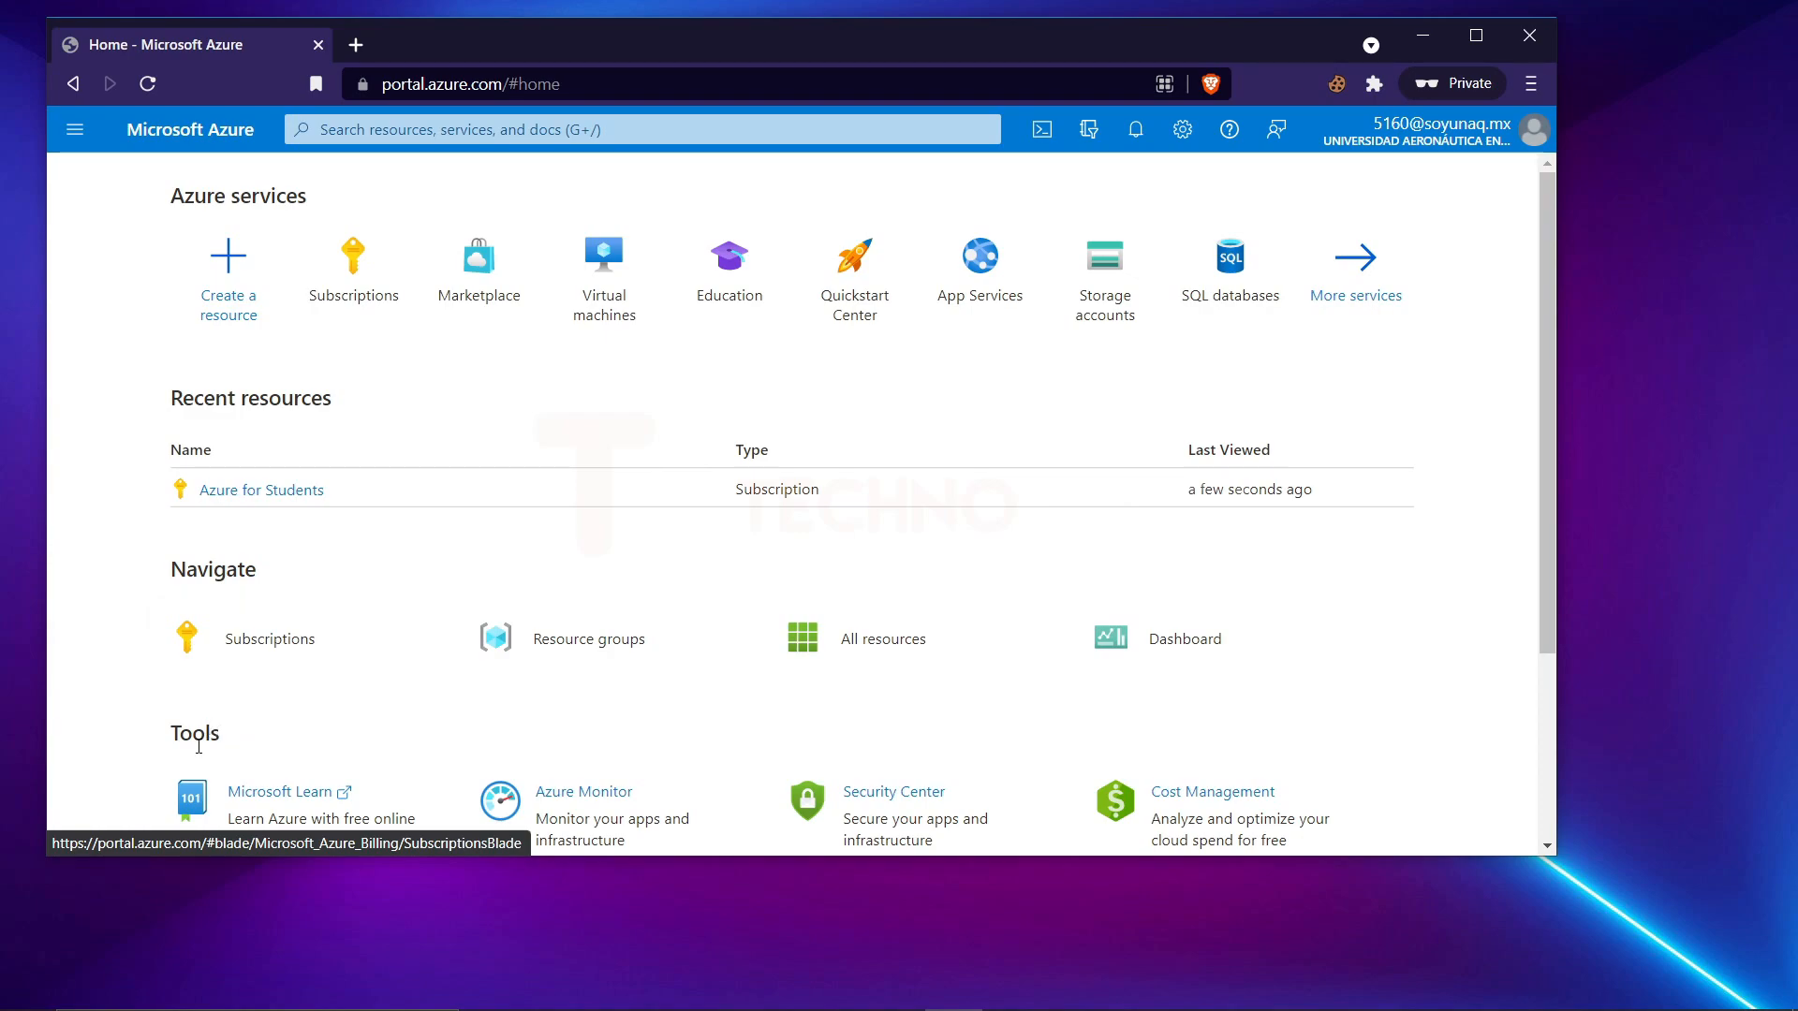
Check the Azure subscriptions list and open the Windows 11 Preview marketplace page from the copied link.
{"action": "left_click", "coordinate": [304, 660]}
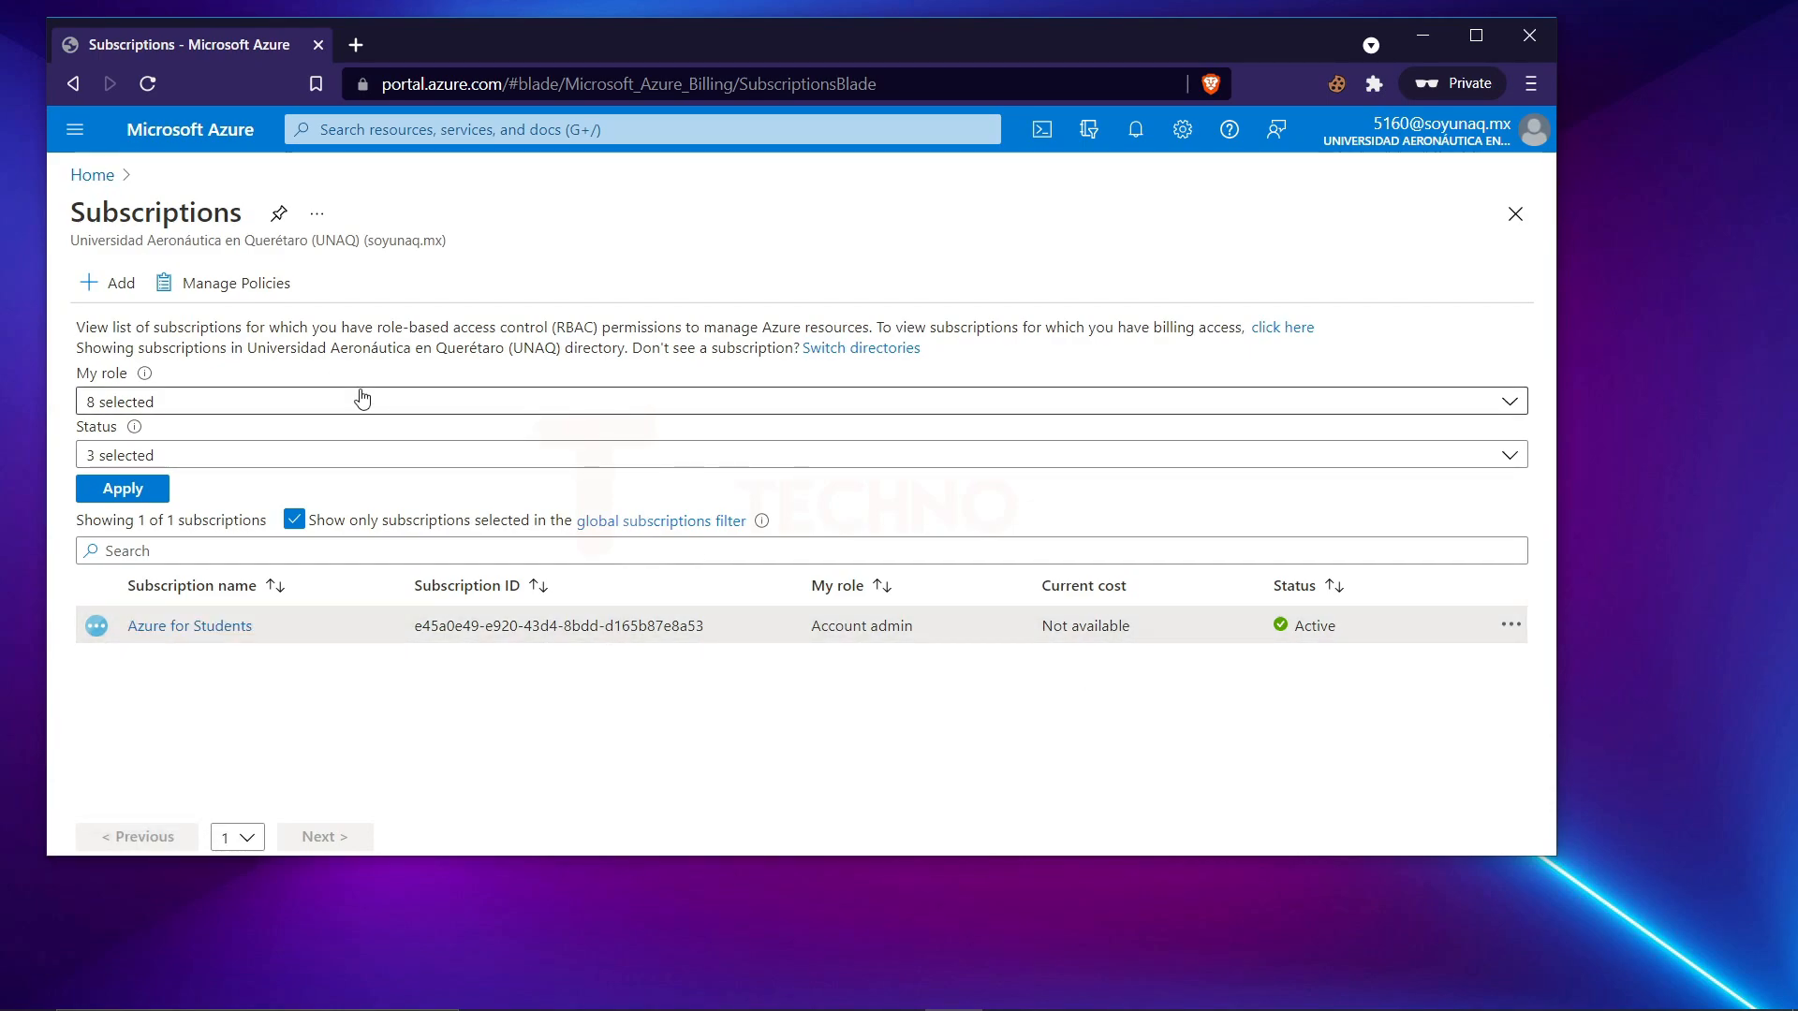
{"action": "left_click", "coordinate": [92, 175]}
{"action": "left_click", "coordinate": [532, 83]}
{"action": "type", "text": "https://portal.azure.com/#create/microsoftwindowsdesktop.windows-11-previewwin11-21h2-pro"}
{"action": "key", "text": "Return"}
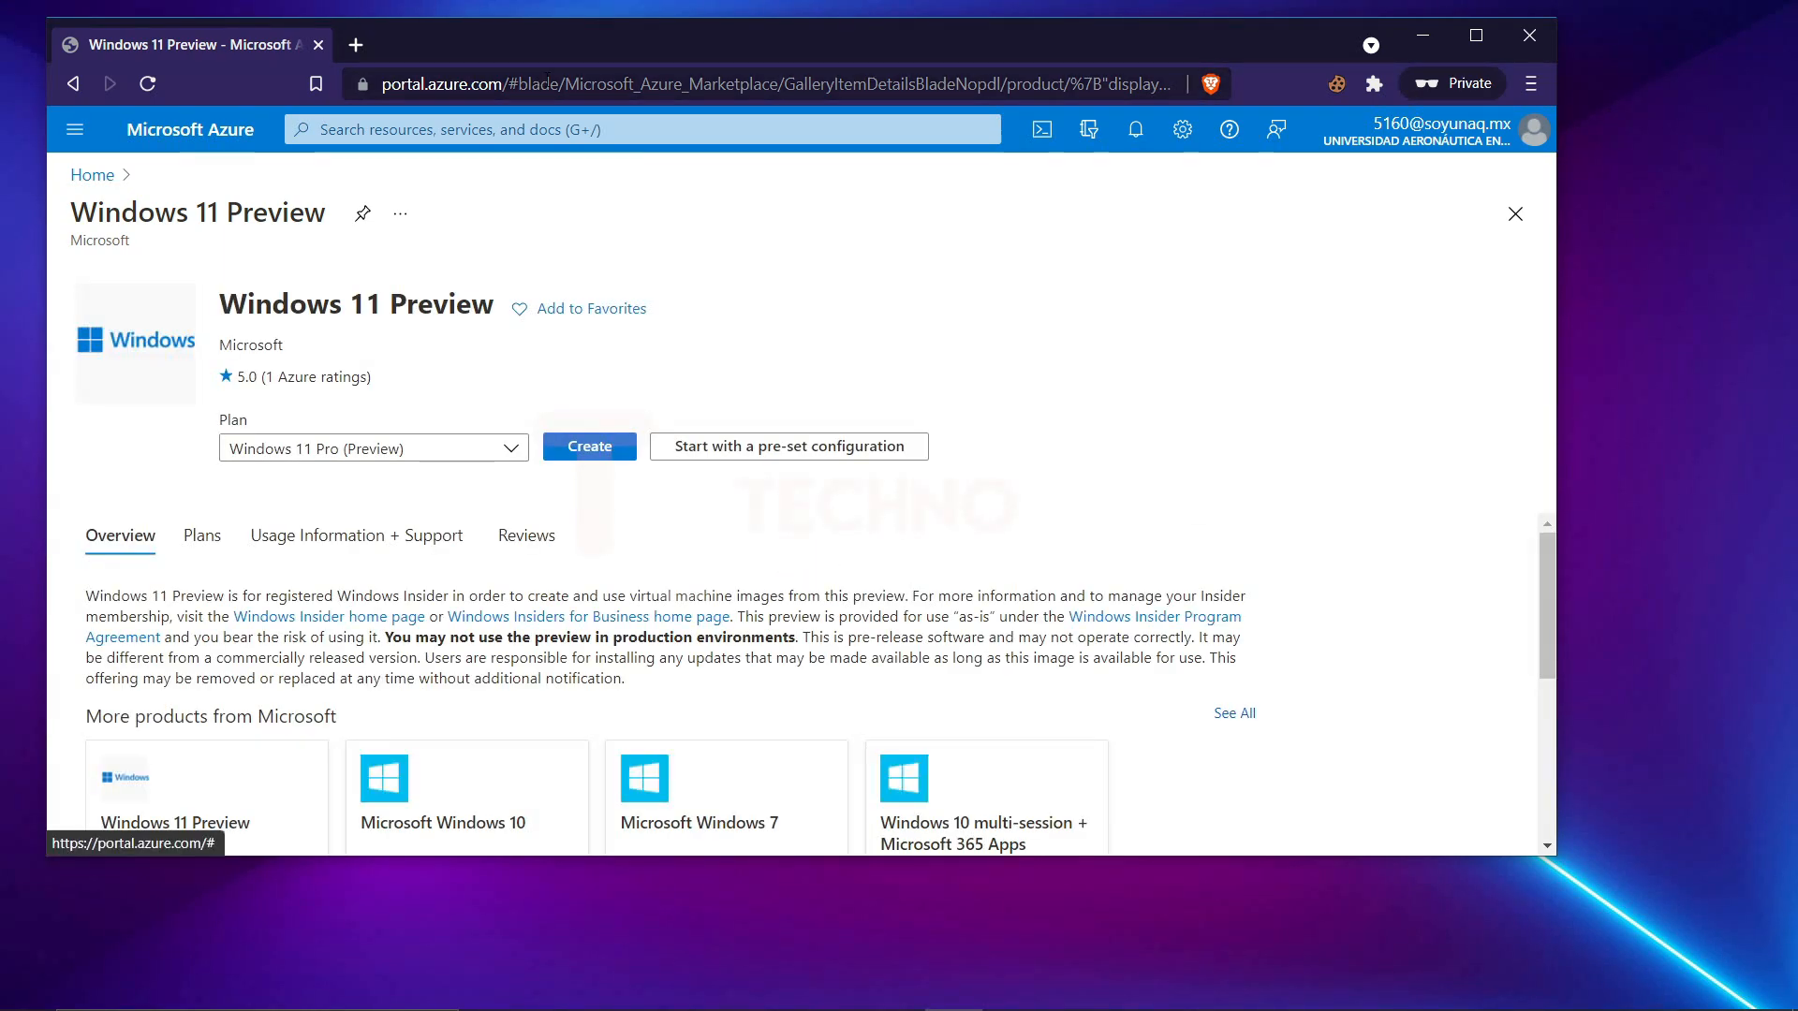
Choose the Windows 11 Pro (Preview) plan and start creating a virtual machine from it.
{"action": "left_click", "coordinate": [463, 450]}
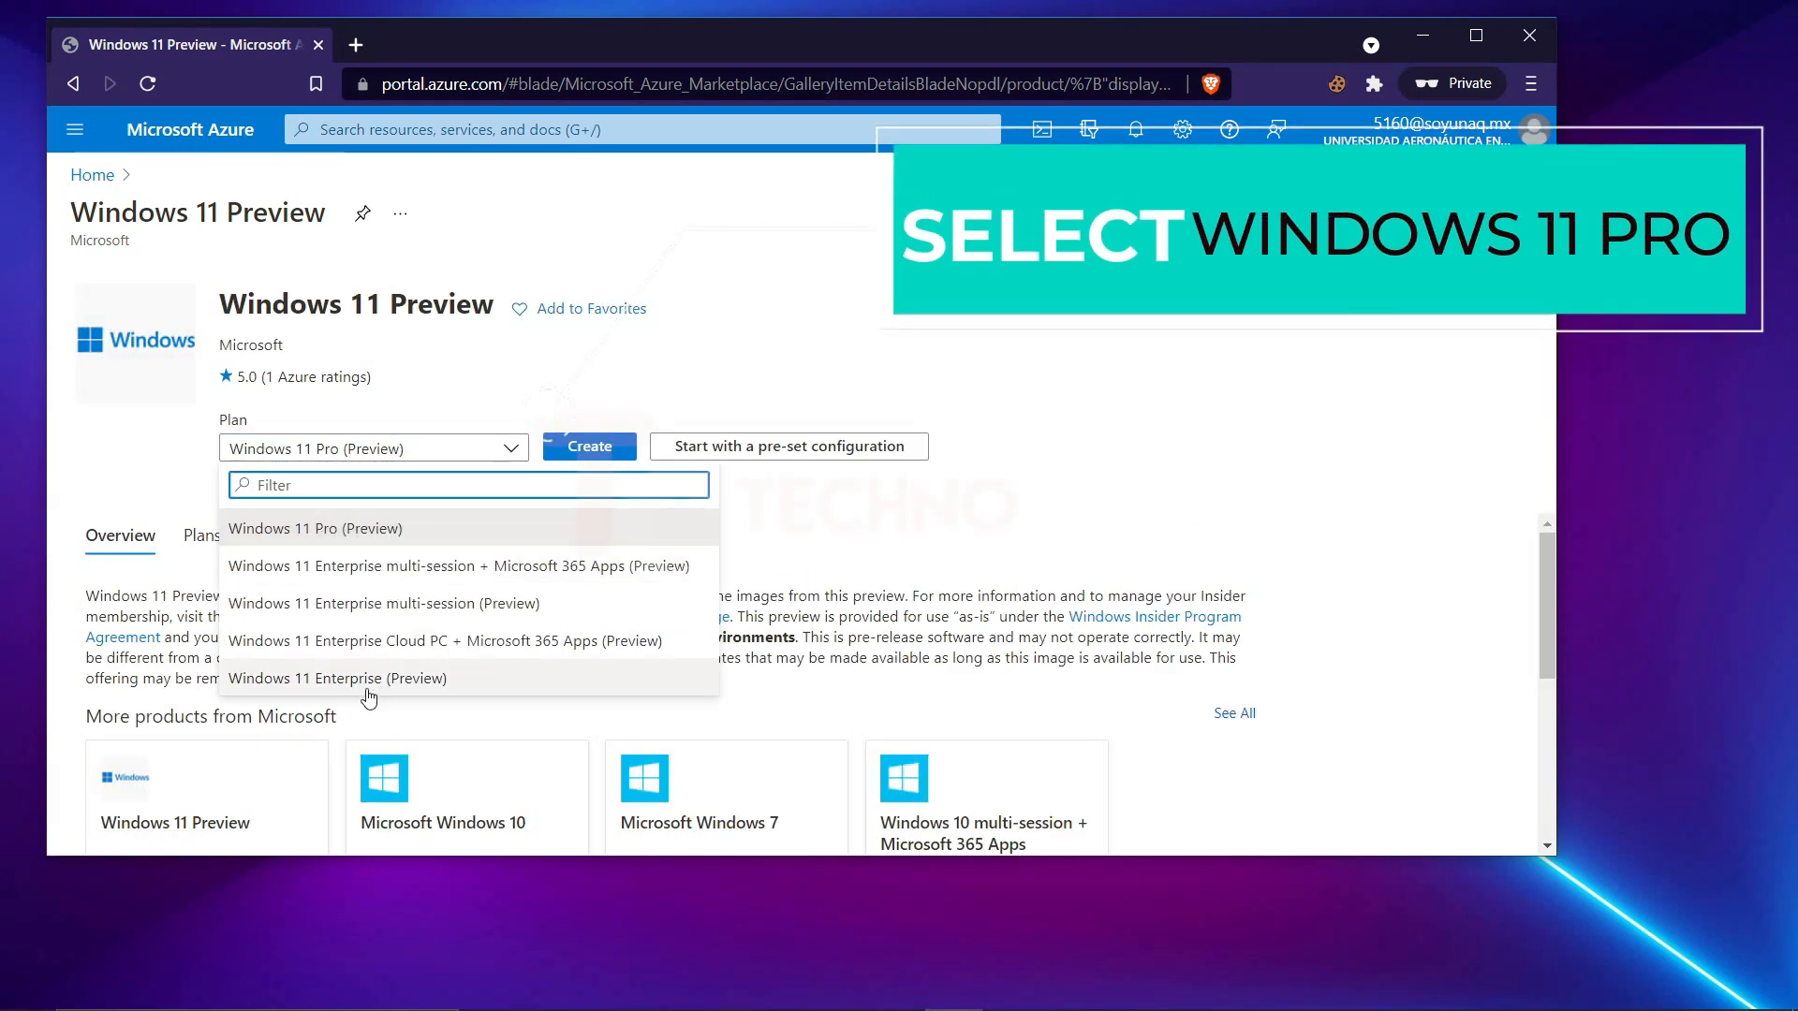
{"action": "left_click", "coordinate": [273, 528]}
{"action": "left_click", "coordinate": [562, 451]}
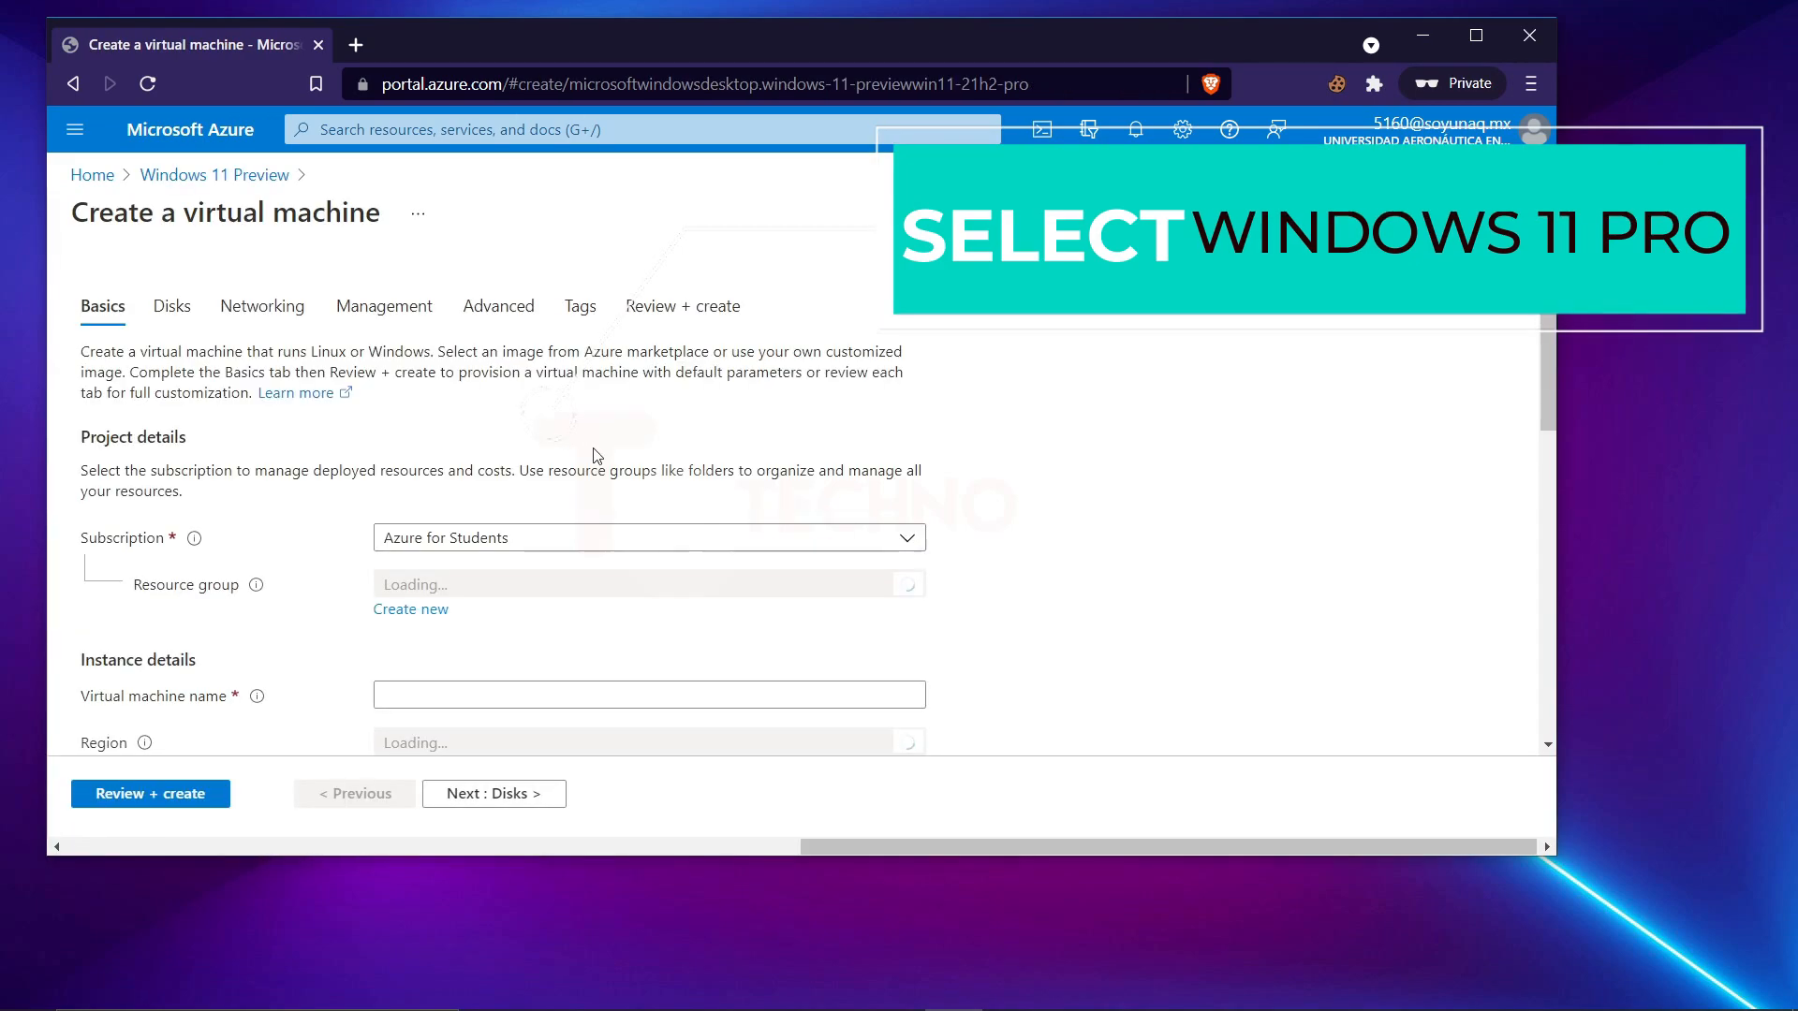
Name the virtual machine testvm01 and set its region to (Asia Pacific) Central India.
{"action": "scroll", "coordinate": [602, 465], "scroll_direction": "down", "scroll_amount": 1}
{"action": "left_click", "coordinate": [420, 577]}
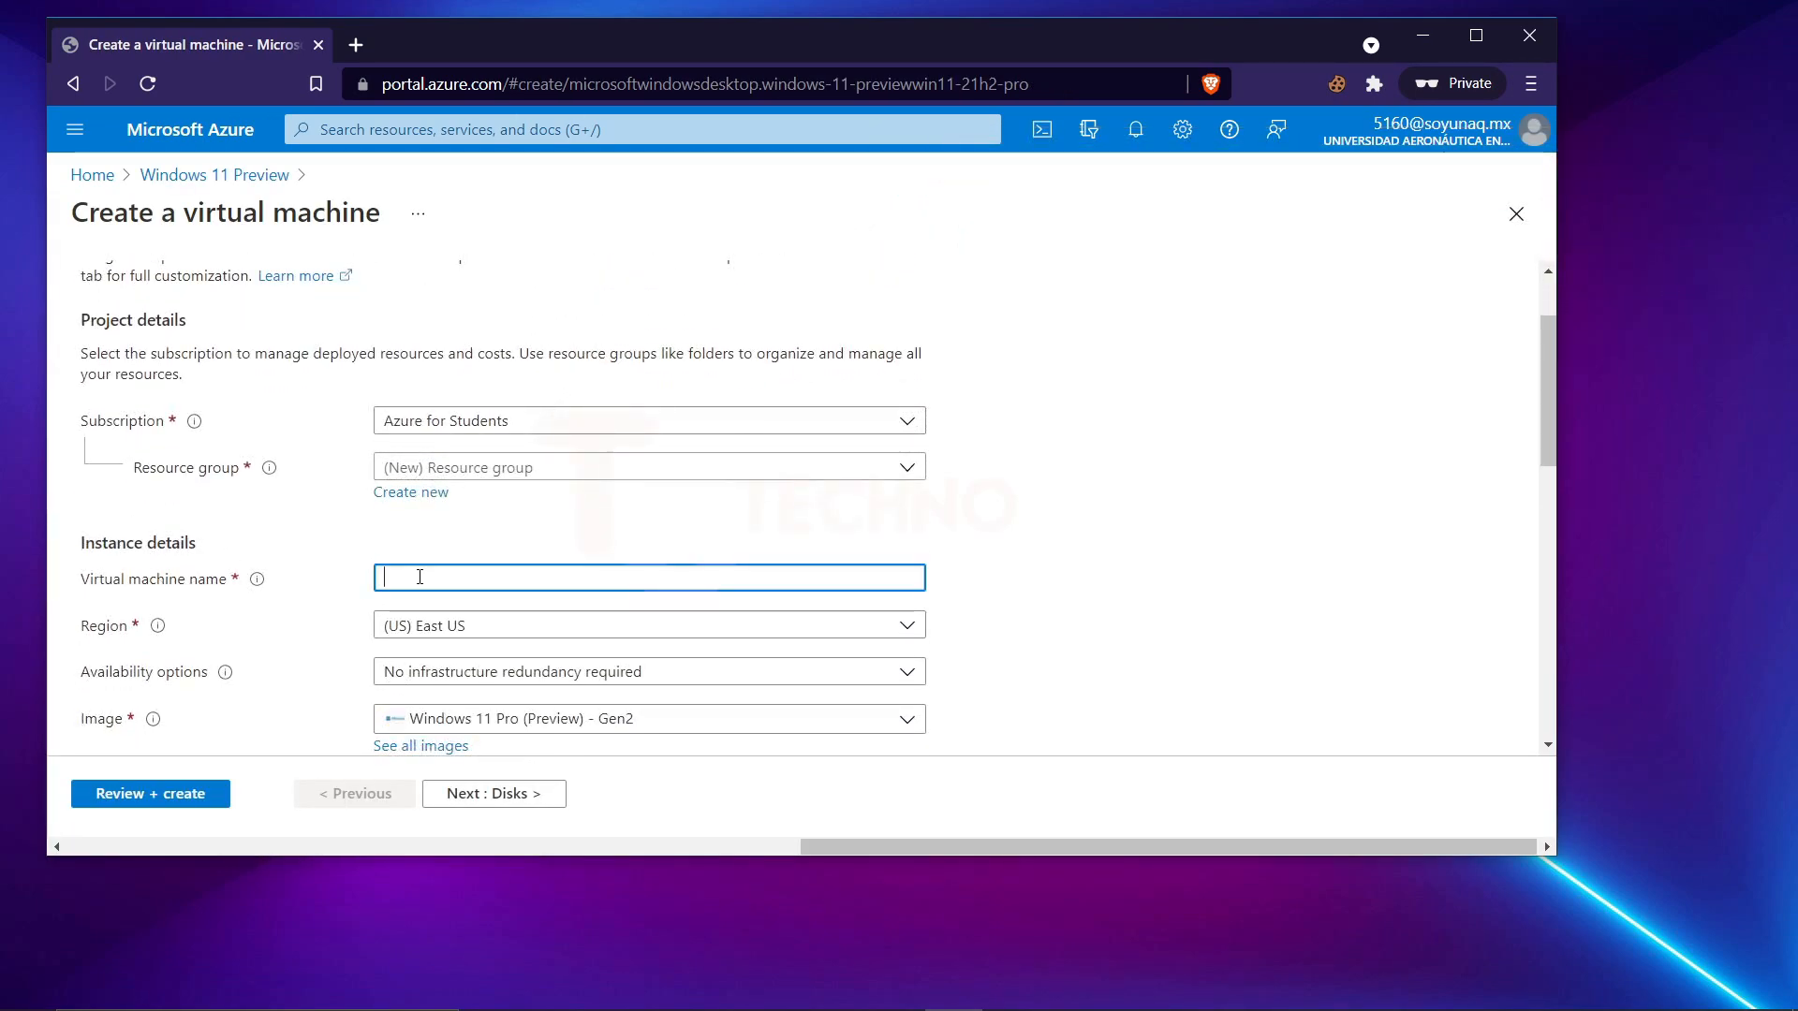
{"action": "type", "text": "testvm0"}
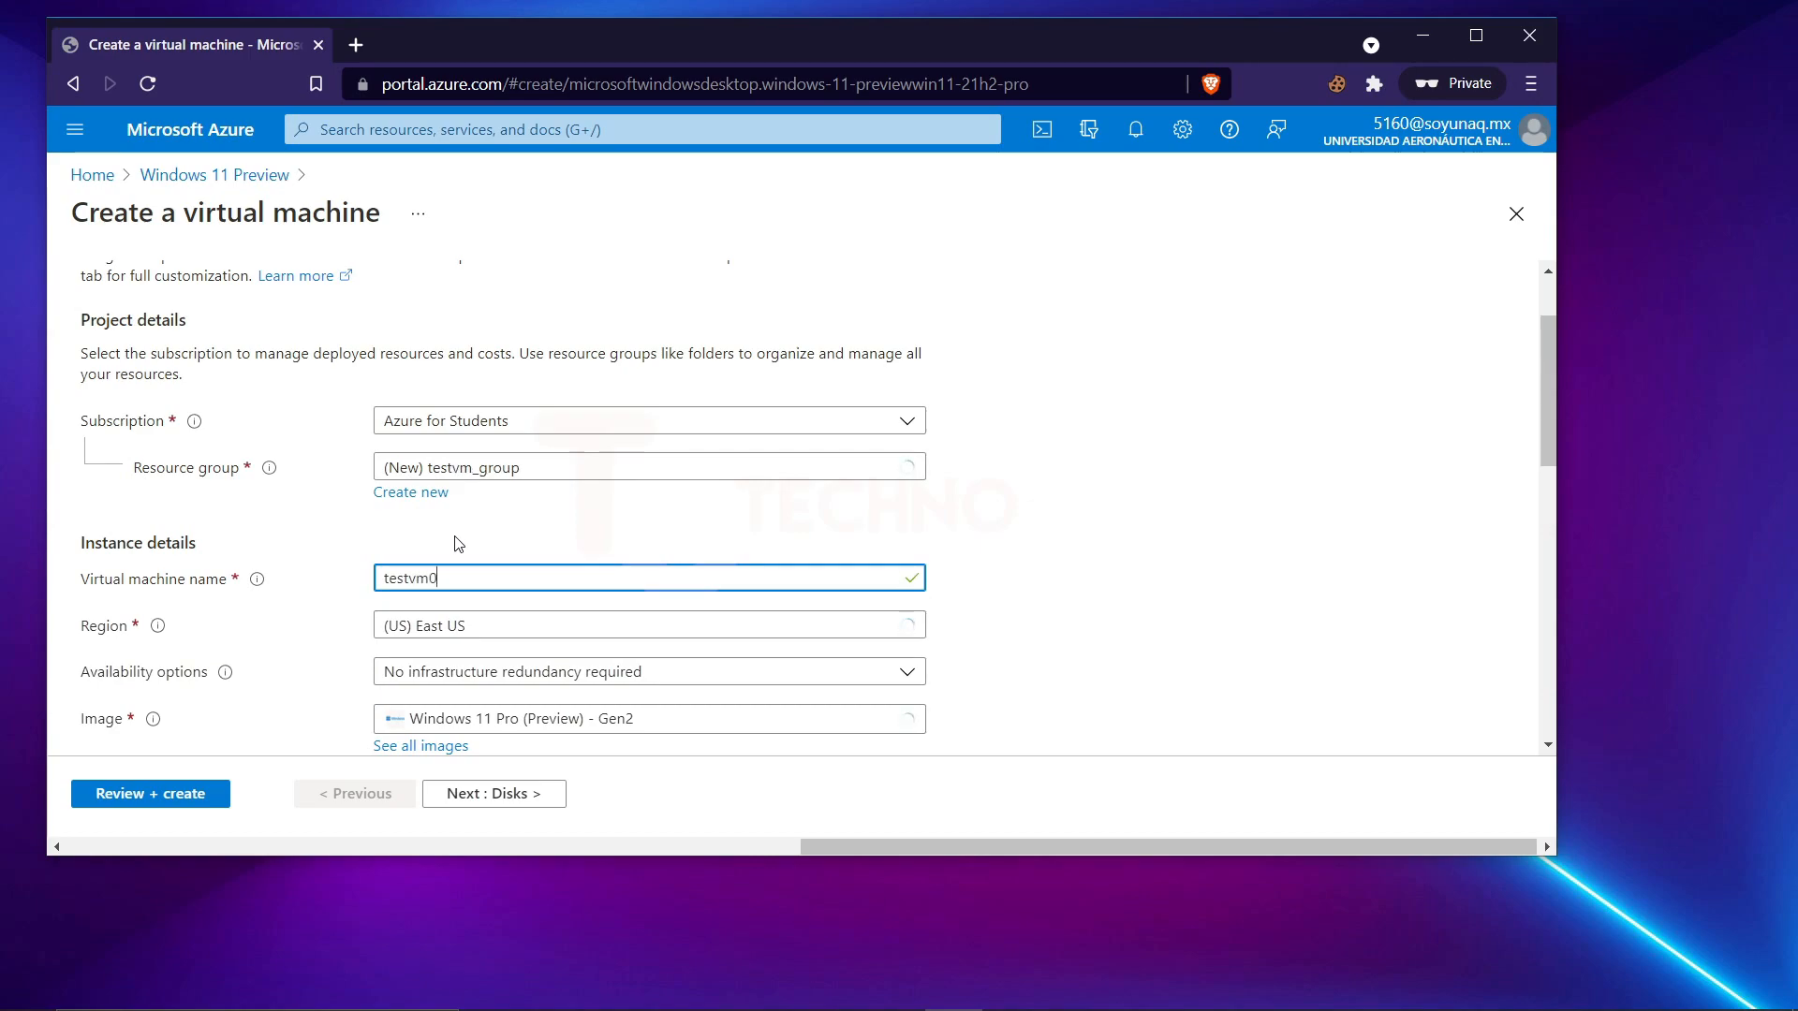
{"action": "scroll", "coordinate": [530, 522], "scroll_direction": "down", "scroll_amount": 1}
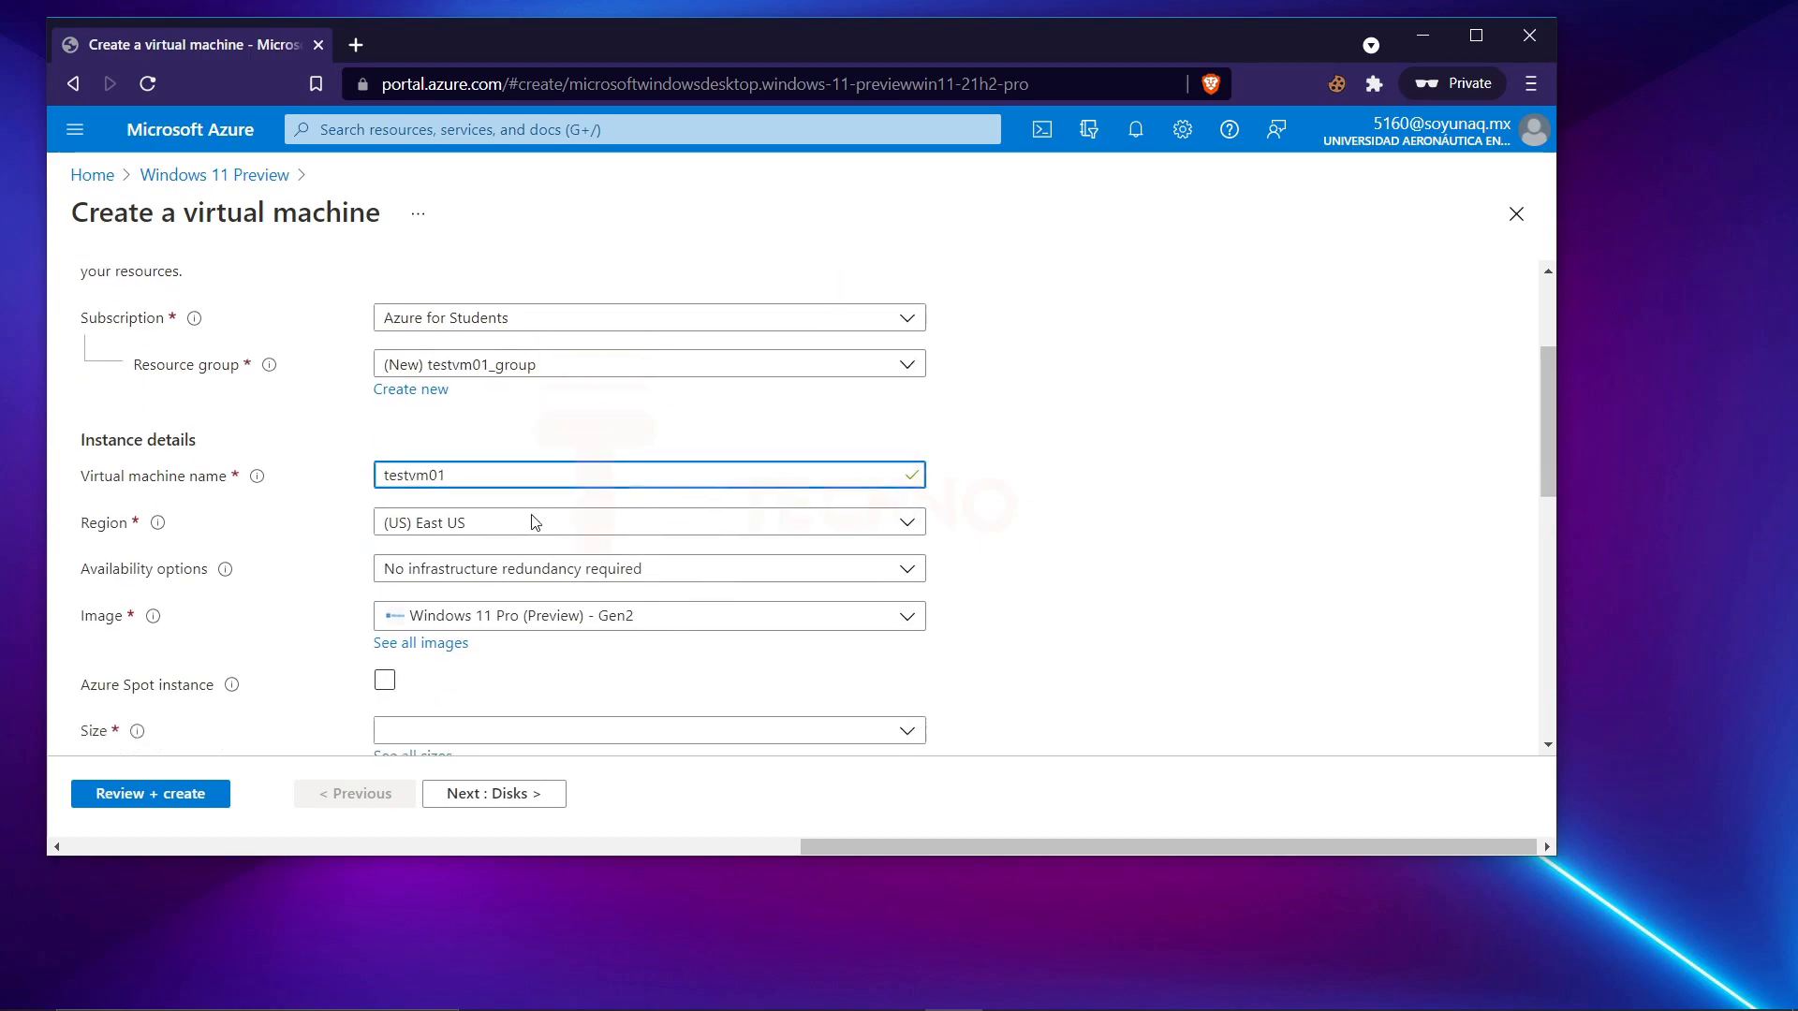
{"action": "left_click", "coordinate": [435, 515]}
{"action": "type", "text": "indi"}
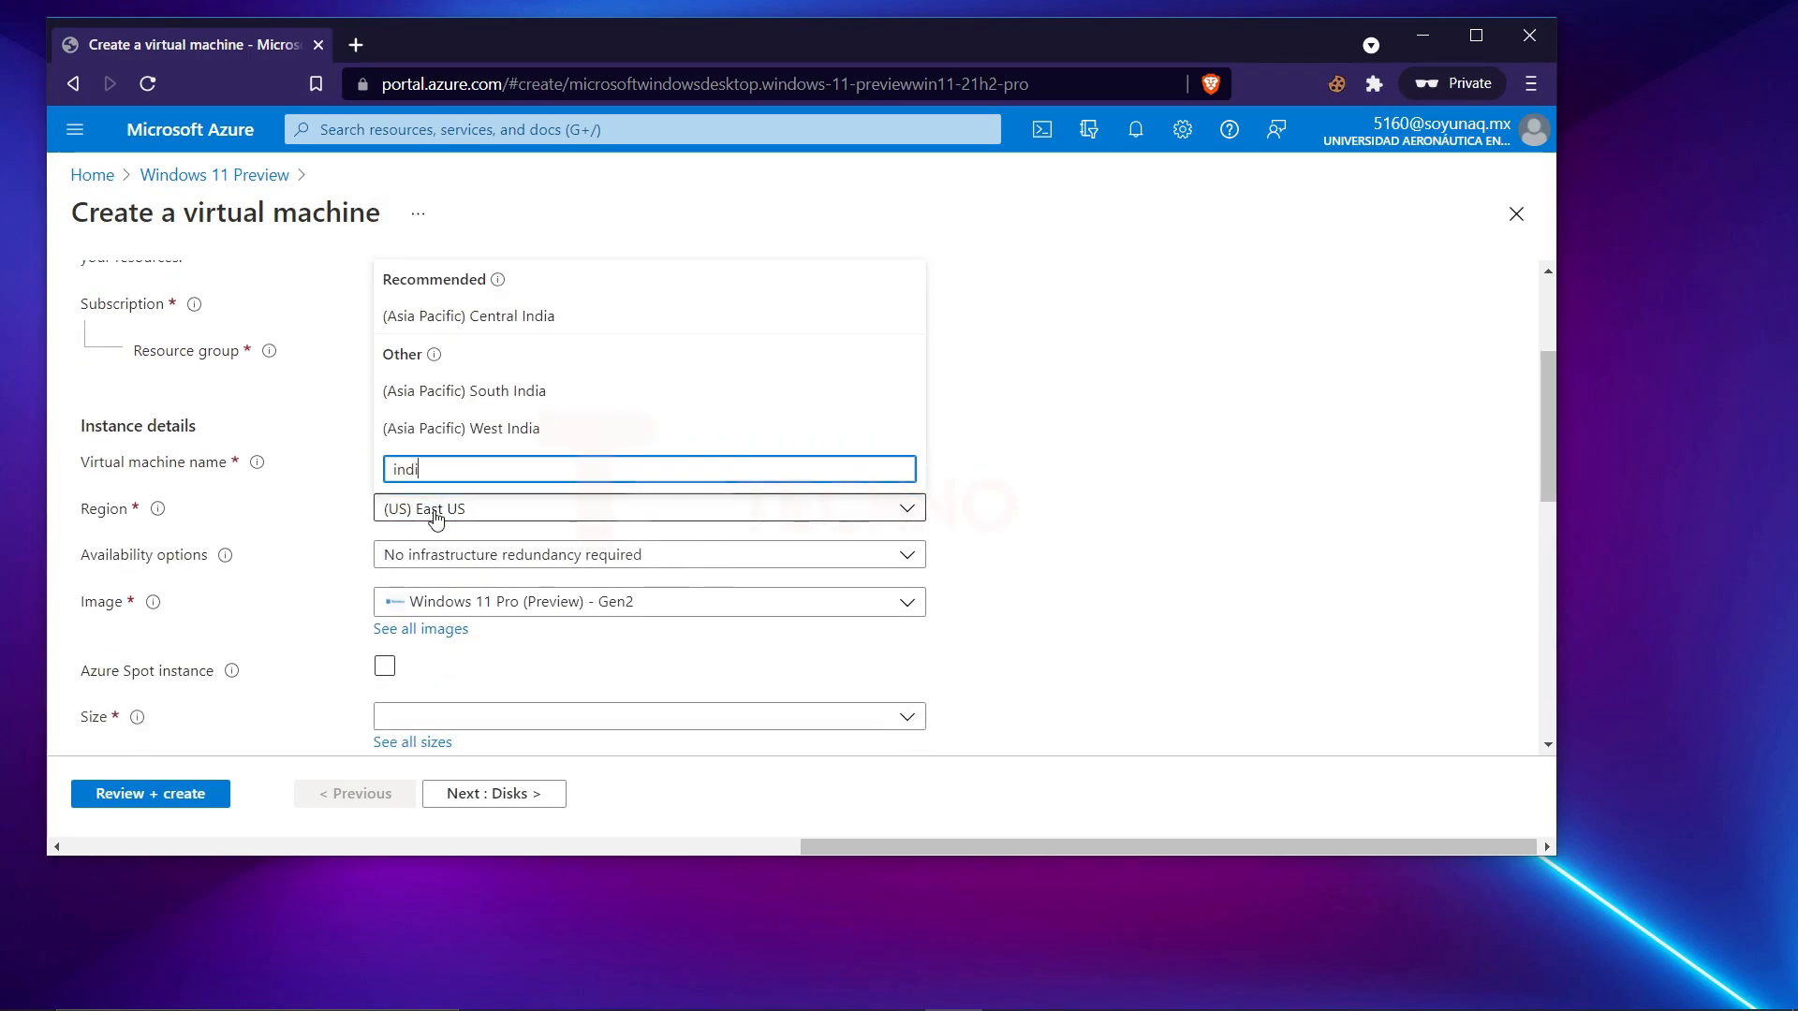
{"action": "left_click", "coordinate": [581, 314]}
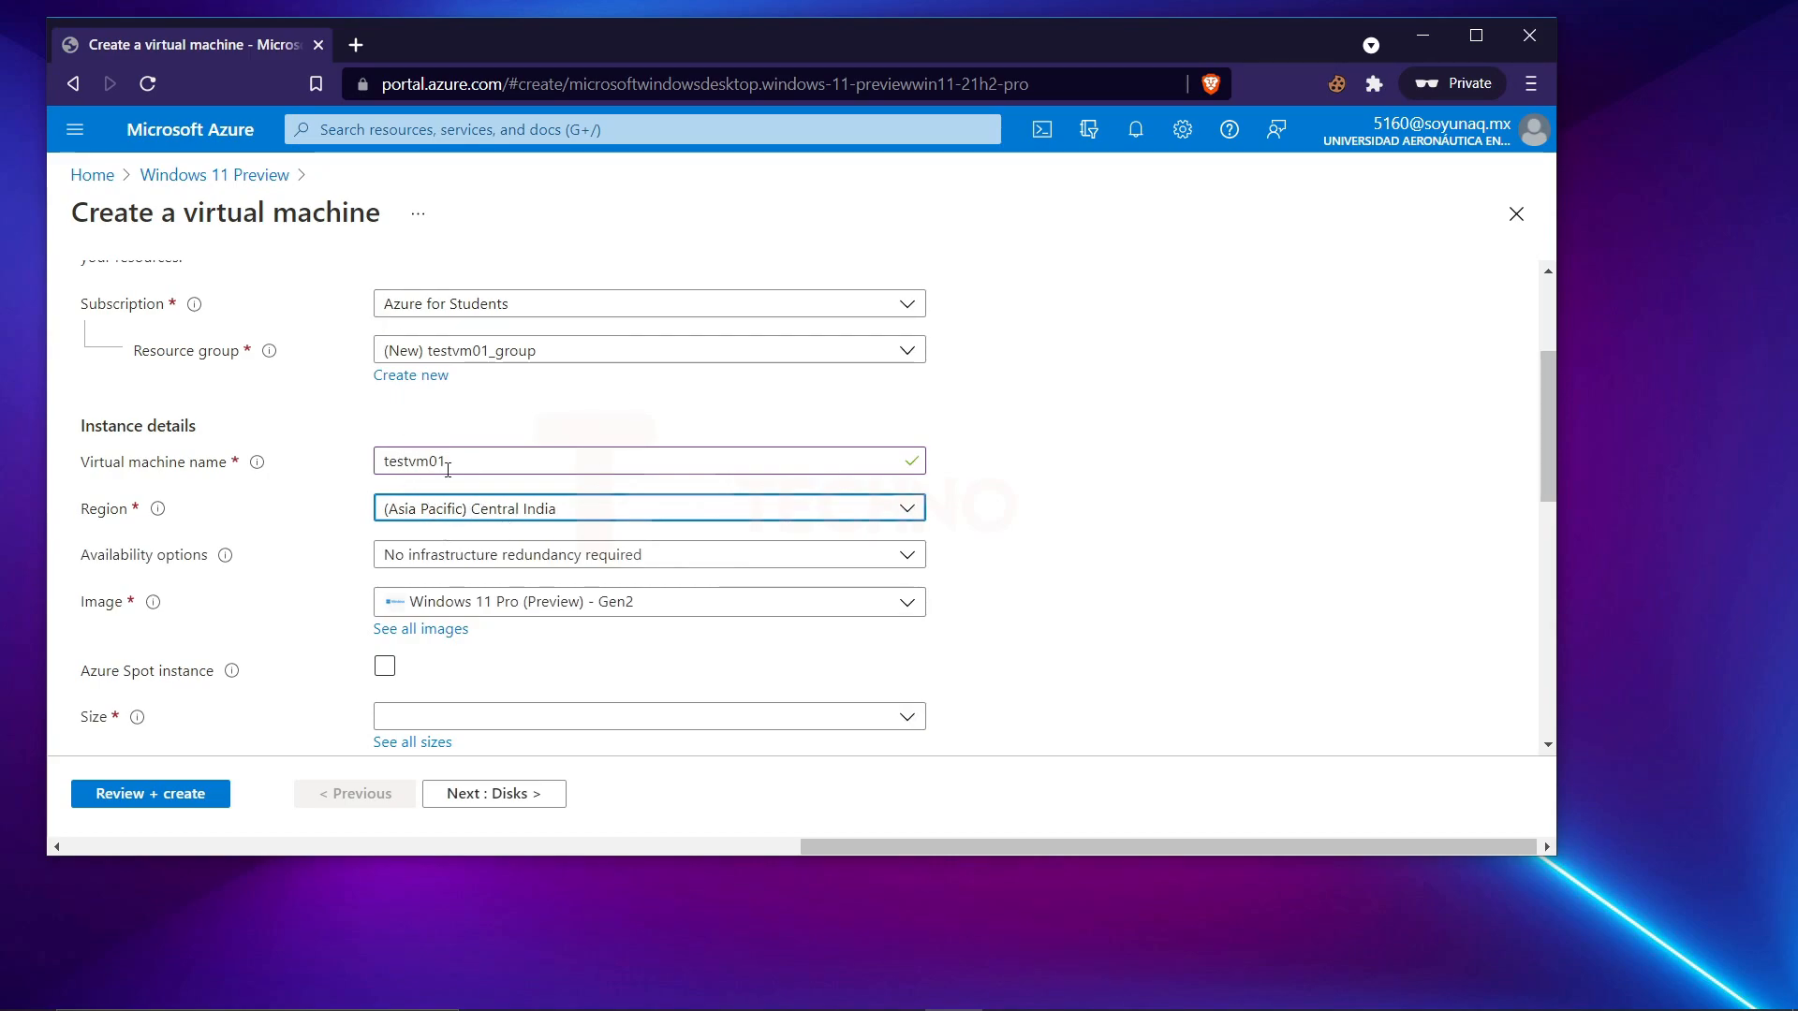
{"action": "left_click", "coordinate": [461, 515]}
{"action": "scroll", "coordinate": [453, 318], "scroll_direction": "down", "scroll_amount": 8}
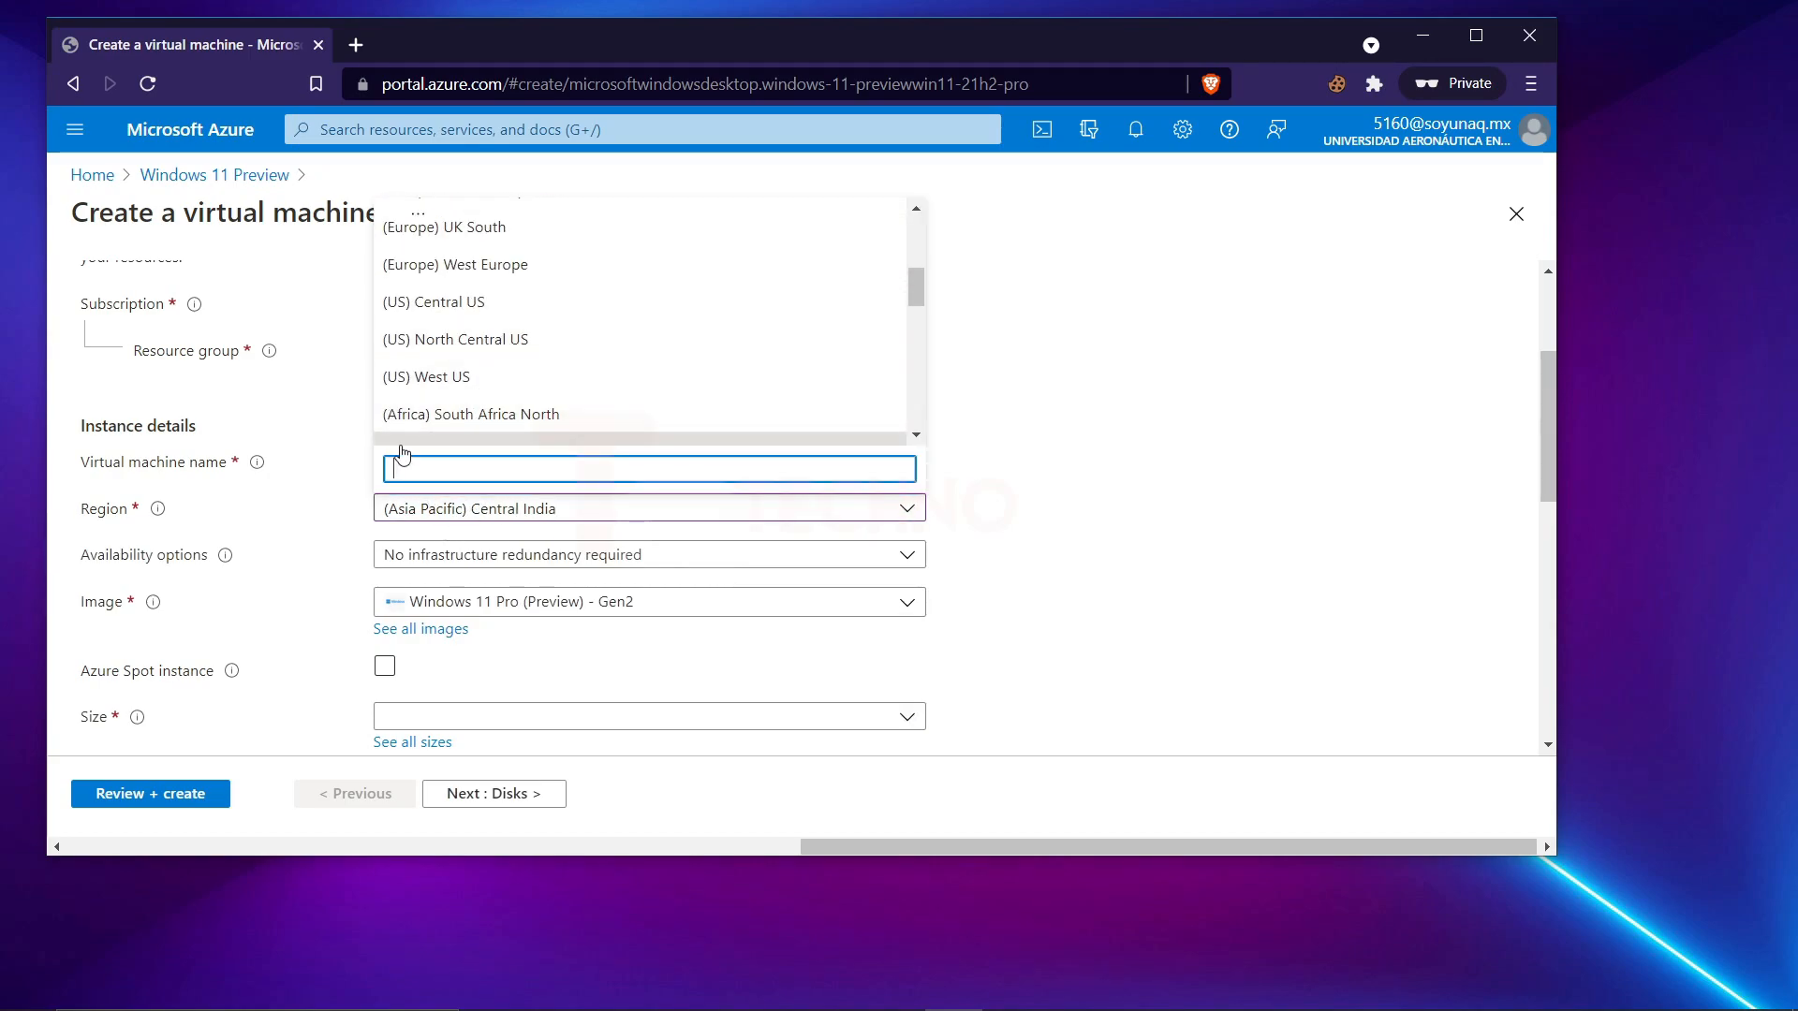
{"action": "type", "text": "so"}
{"action": "key", "text": "BackSpace"}
{"action": "key", "text": "BackSpace"}
{"action": "left_click", "coordinate": [300, 447]}
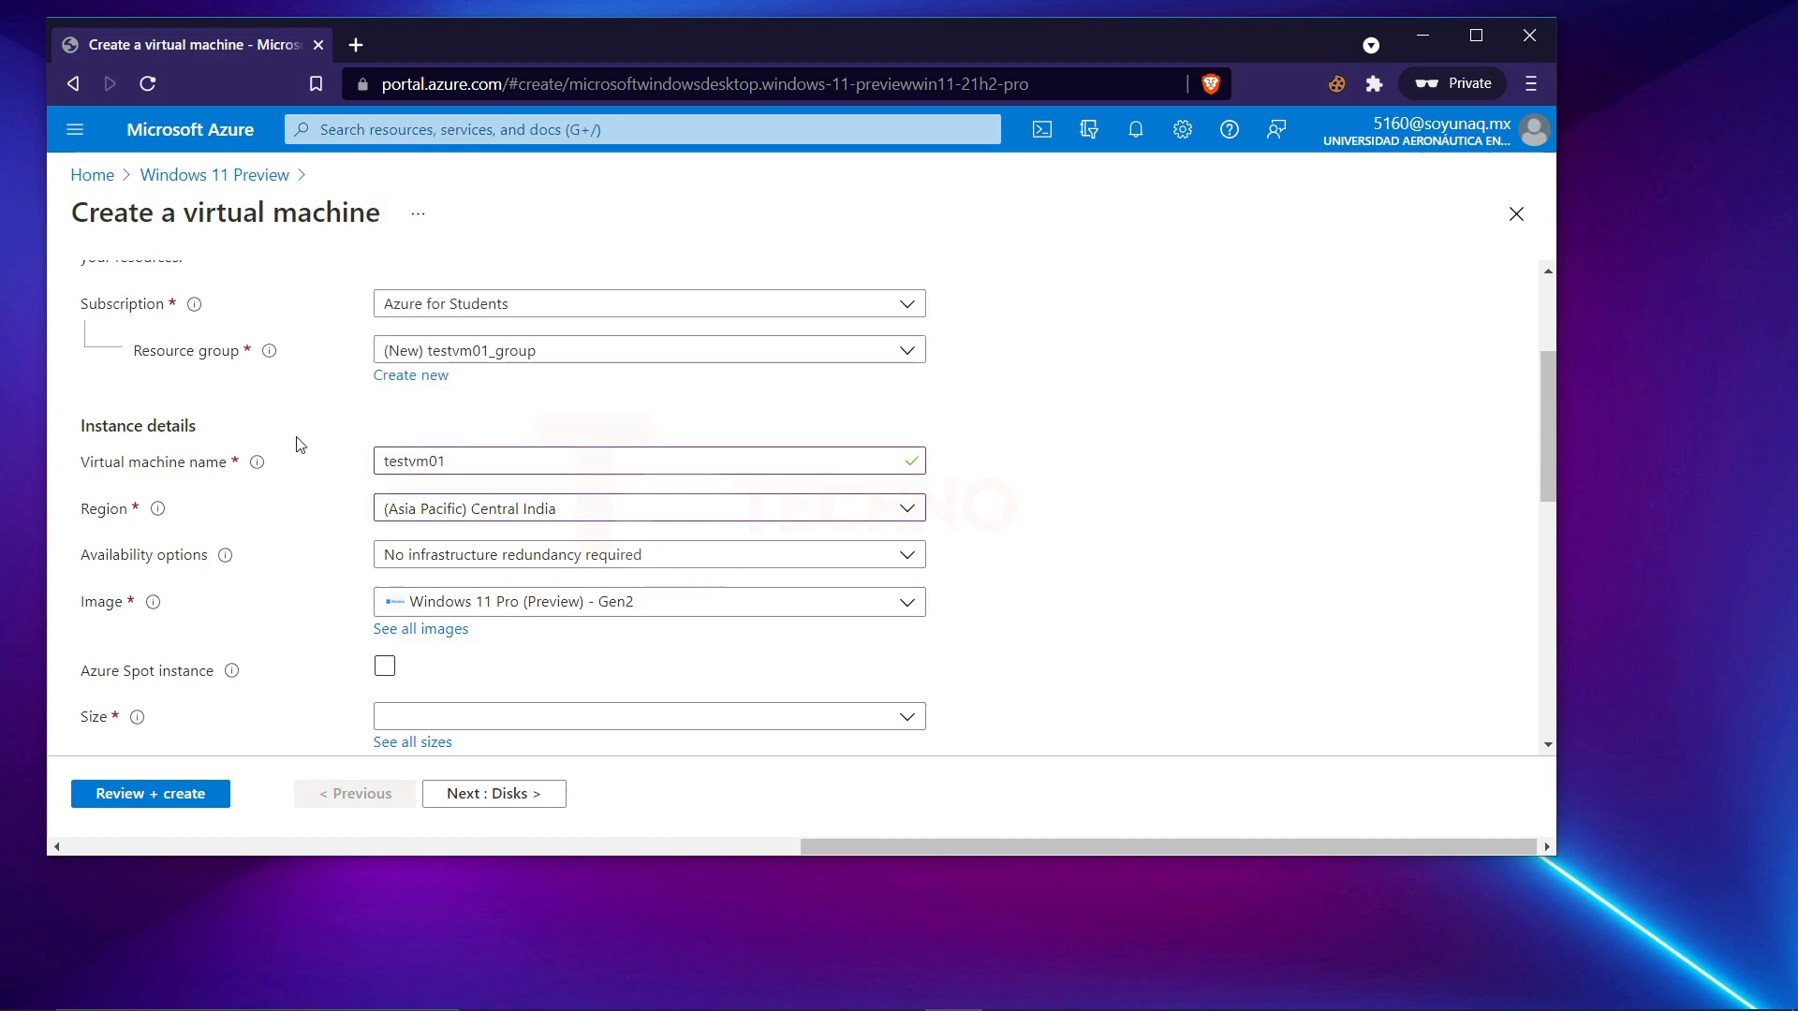
Open the full list of VM sizes and group it by series.
{"action": "scroll", "coordinate": [568, 471], "scroll_direction": "down", "scroll_amount": 2}
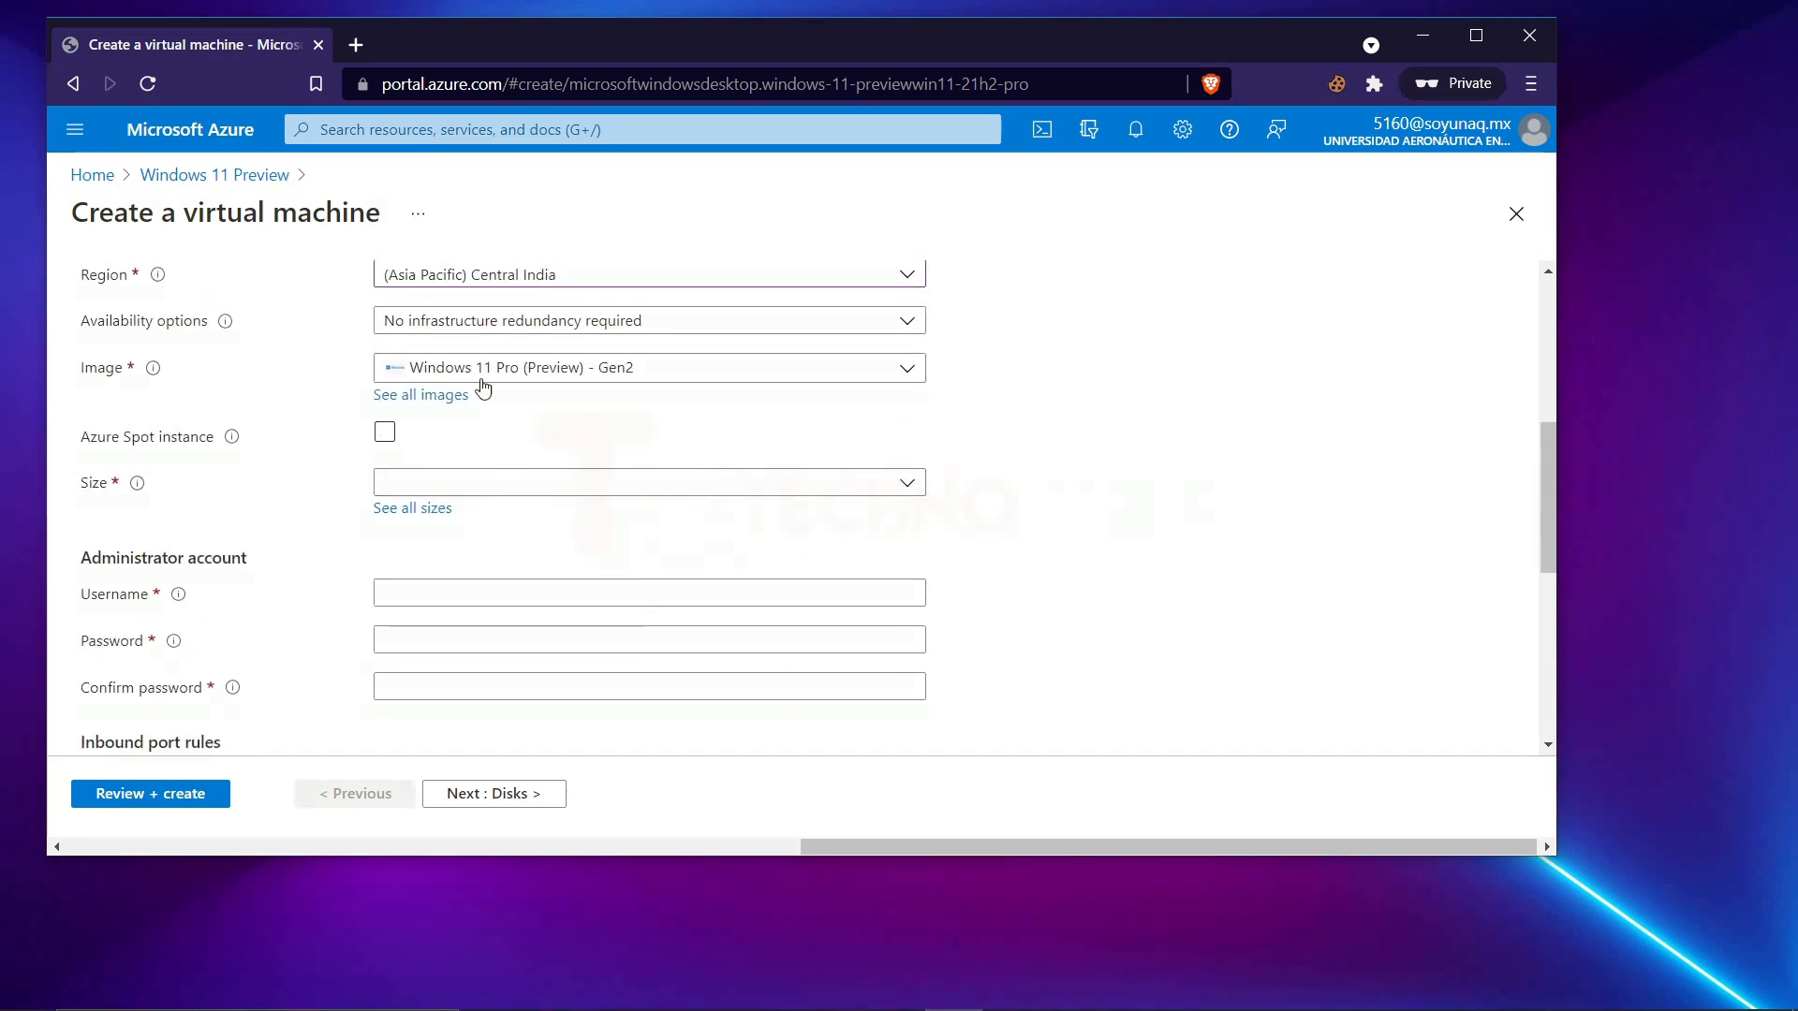
{"action": "left_click", "coordinate": [400, 507]}
{"action": "left_click", "coordinate": [1339, 365]}
{"action": "left_click", "coordinate": [1333, 392]}
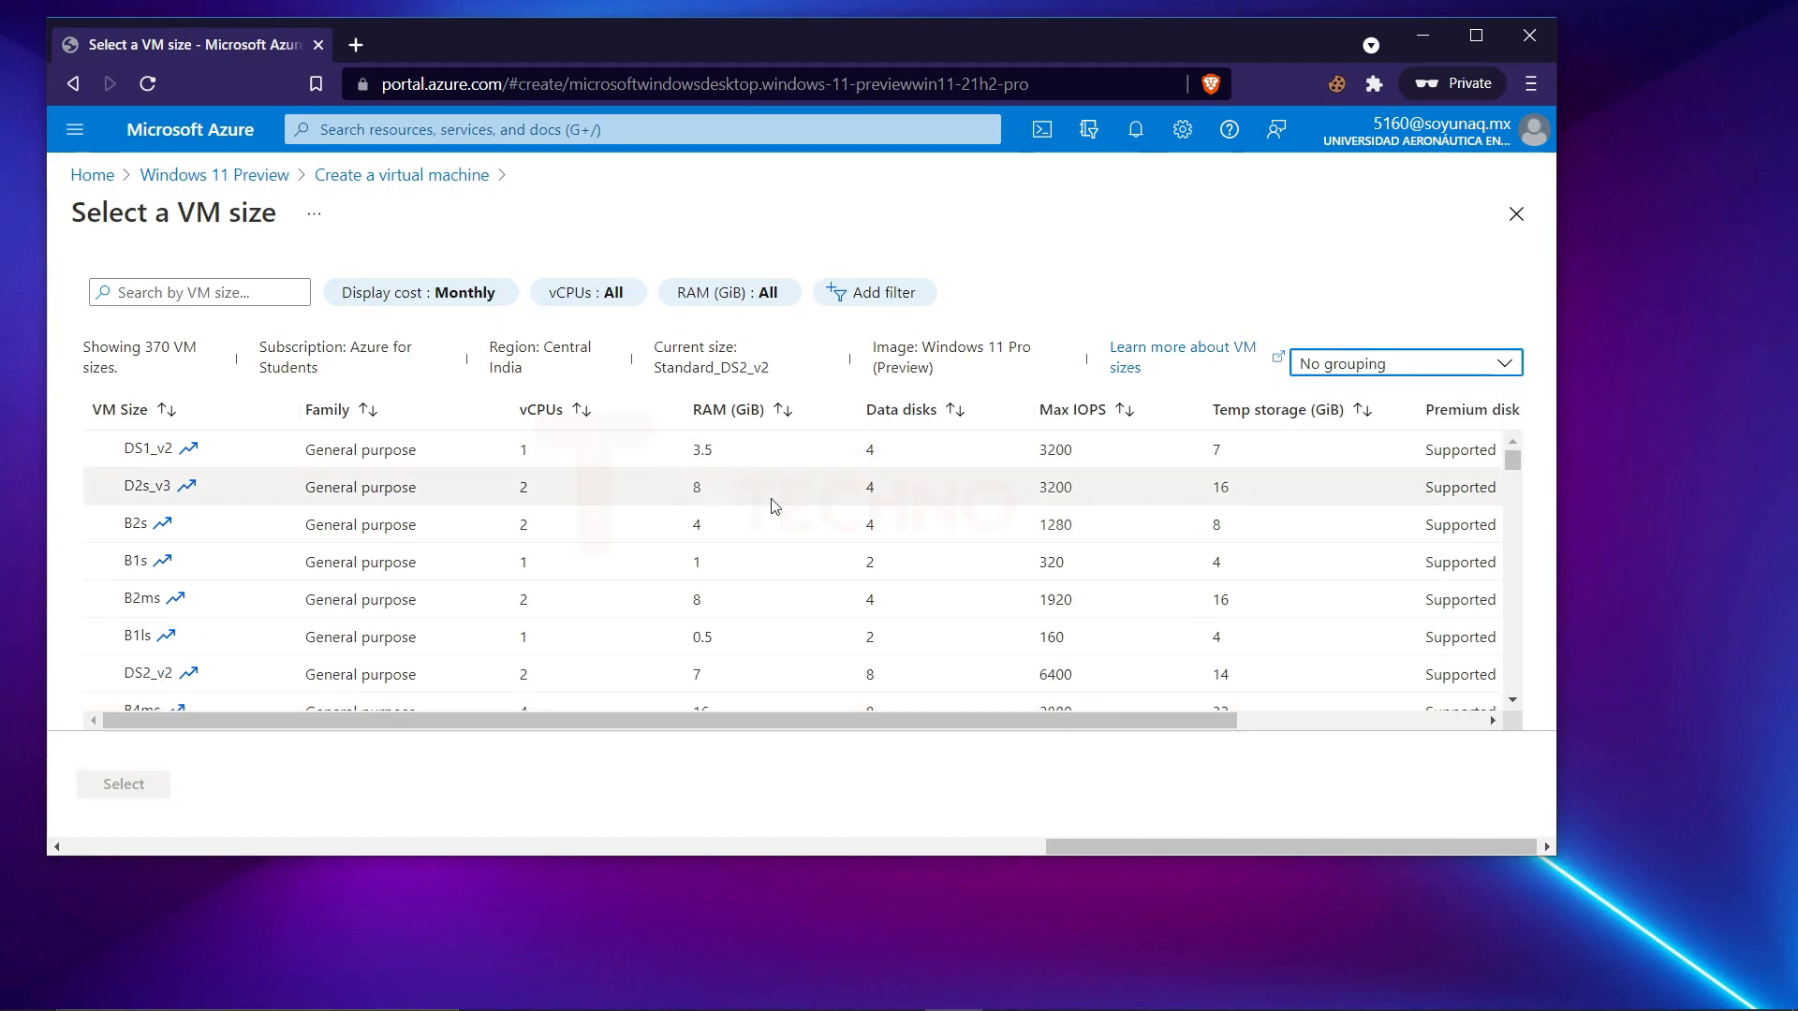
{"action": "left_click", "coordinate": [1362, 366]}
{"action": "left_click", "coordinate": [1343, 432]}
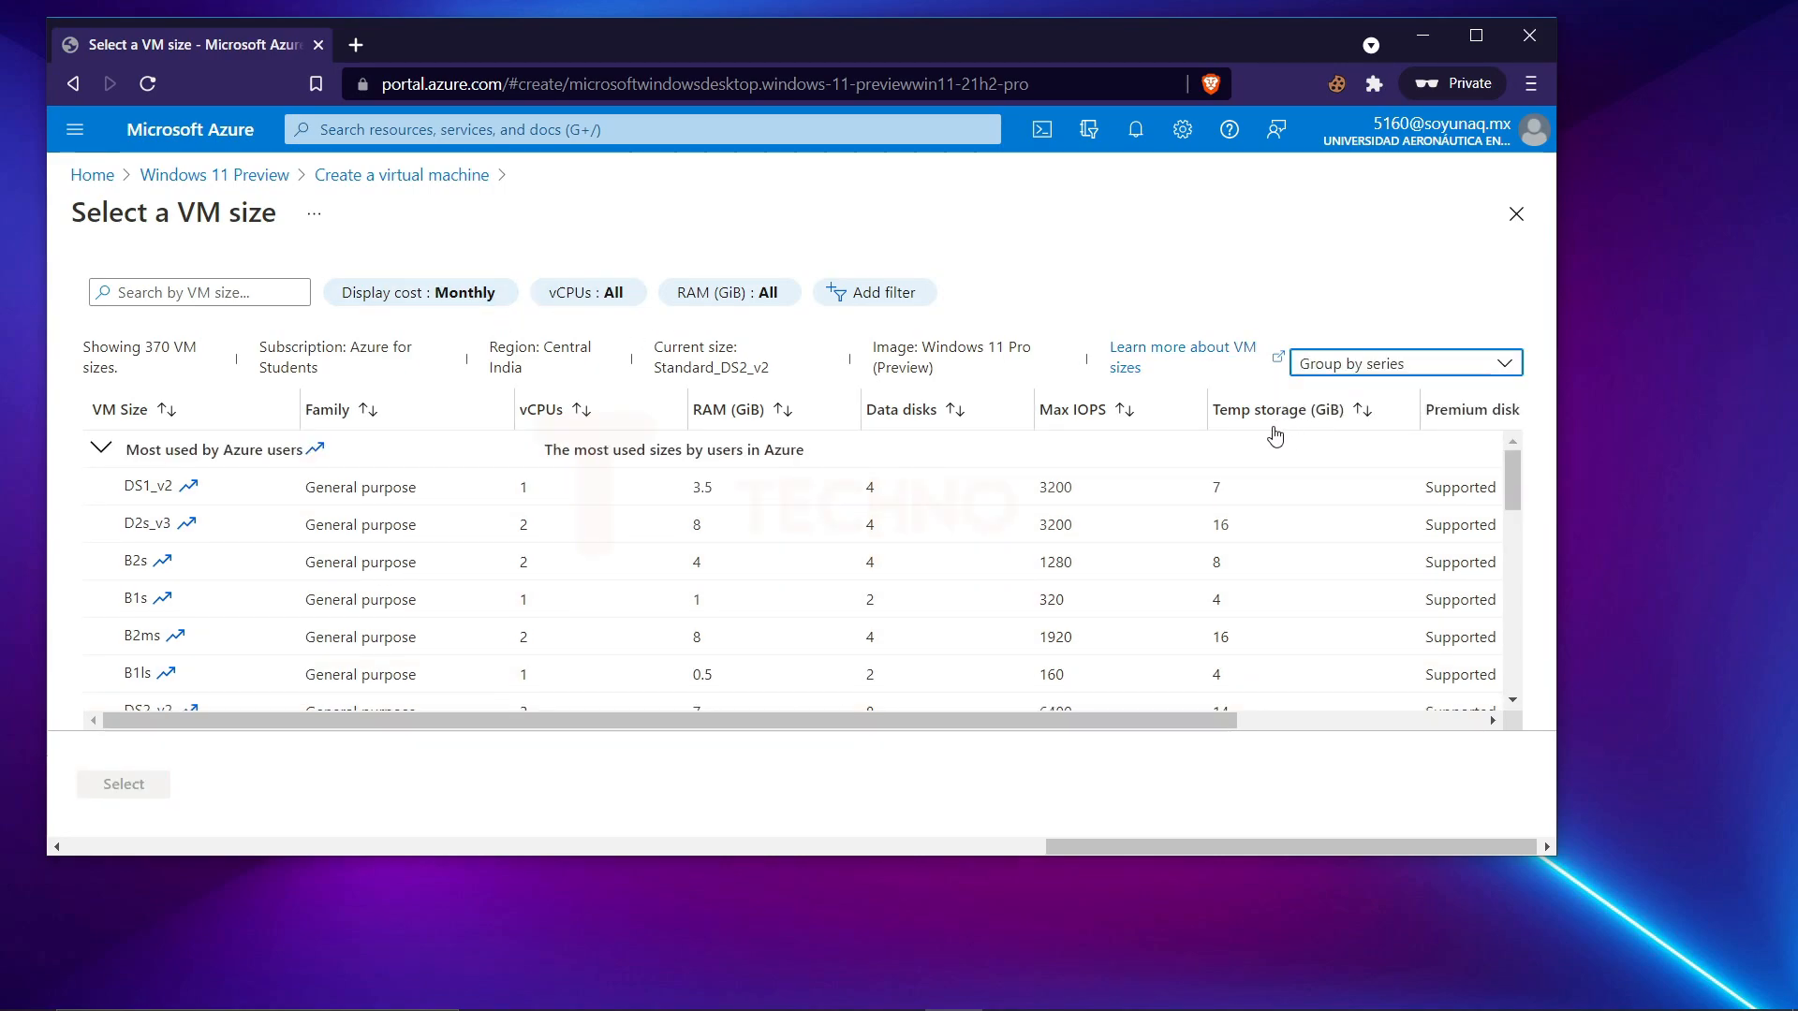
Sort the VM sizes by RAM from largest to smallest and apply the D4s_v3 size.
{"action": "left_click", "coordinate": [782, 410]}
{"action": "left_click_drag", "start_coordinate": [754, 697], "coordinate": [653, 695]}
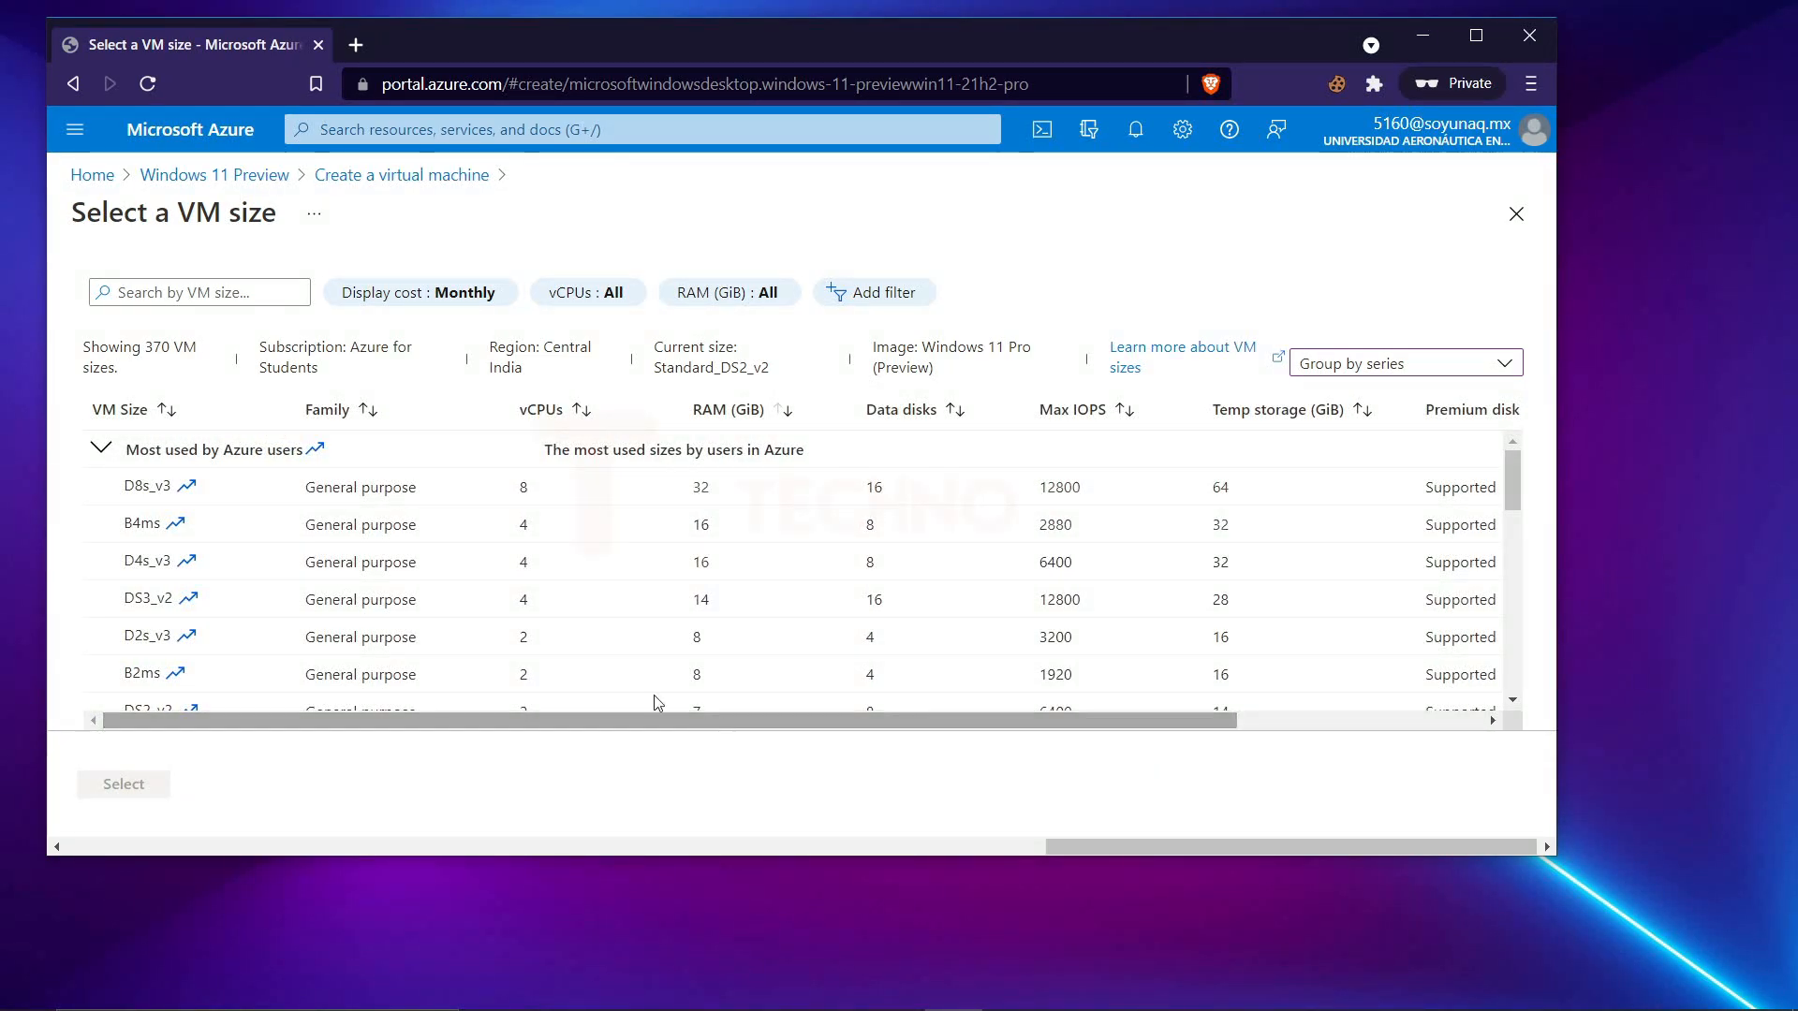
{"action": "left_click", "coordinate": [154, 552]}
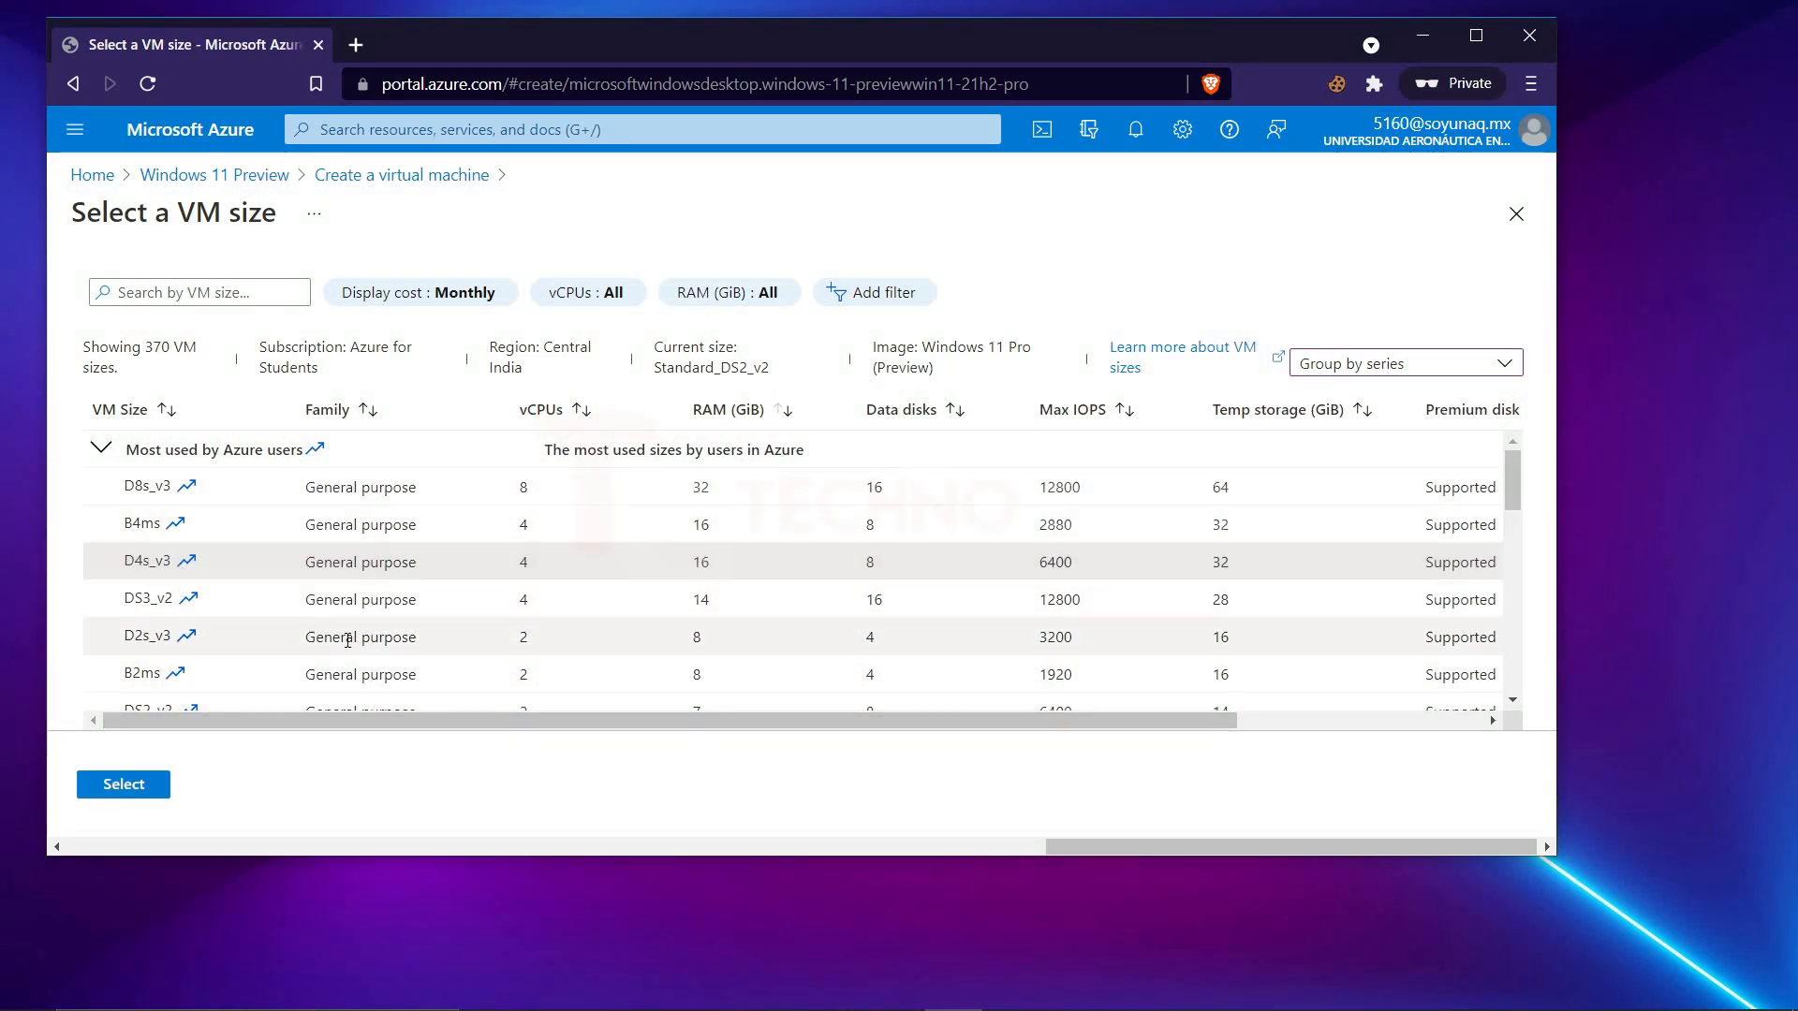
{"action": "left_click_drag", "start_coordinate": [543, 558], "coordinate": [727, 564]}
{"action": "left_click", "coordinate": [604, 559]}
{"action": "left_click_drag", "start_coordinate": [851, 721], "coordinate": [255, 548]}
{"action": "left_click", "coordinate": [122, 784]}
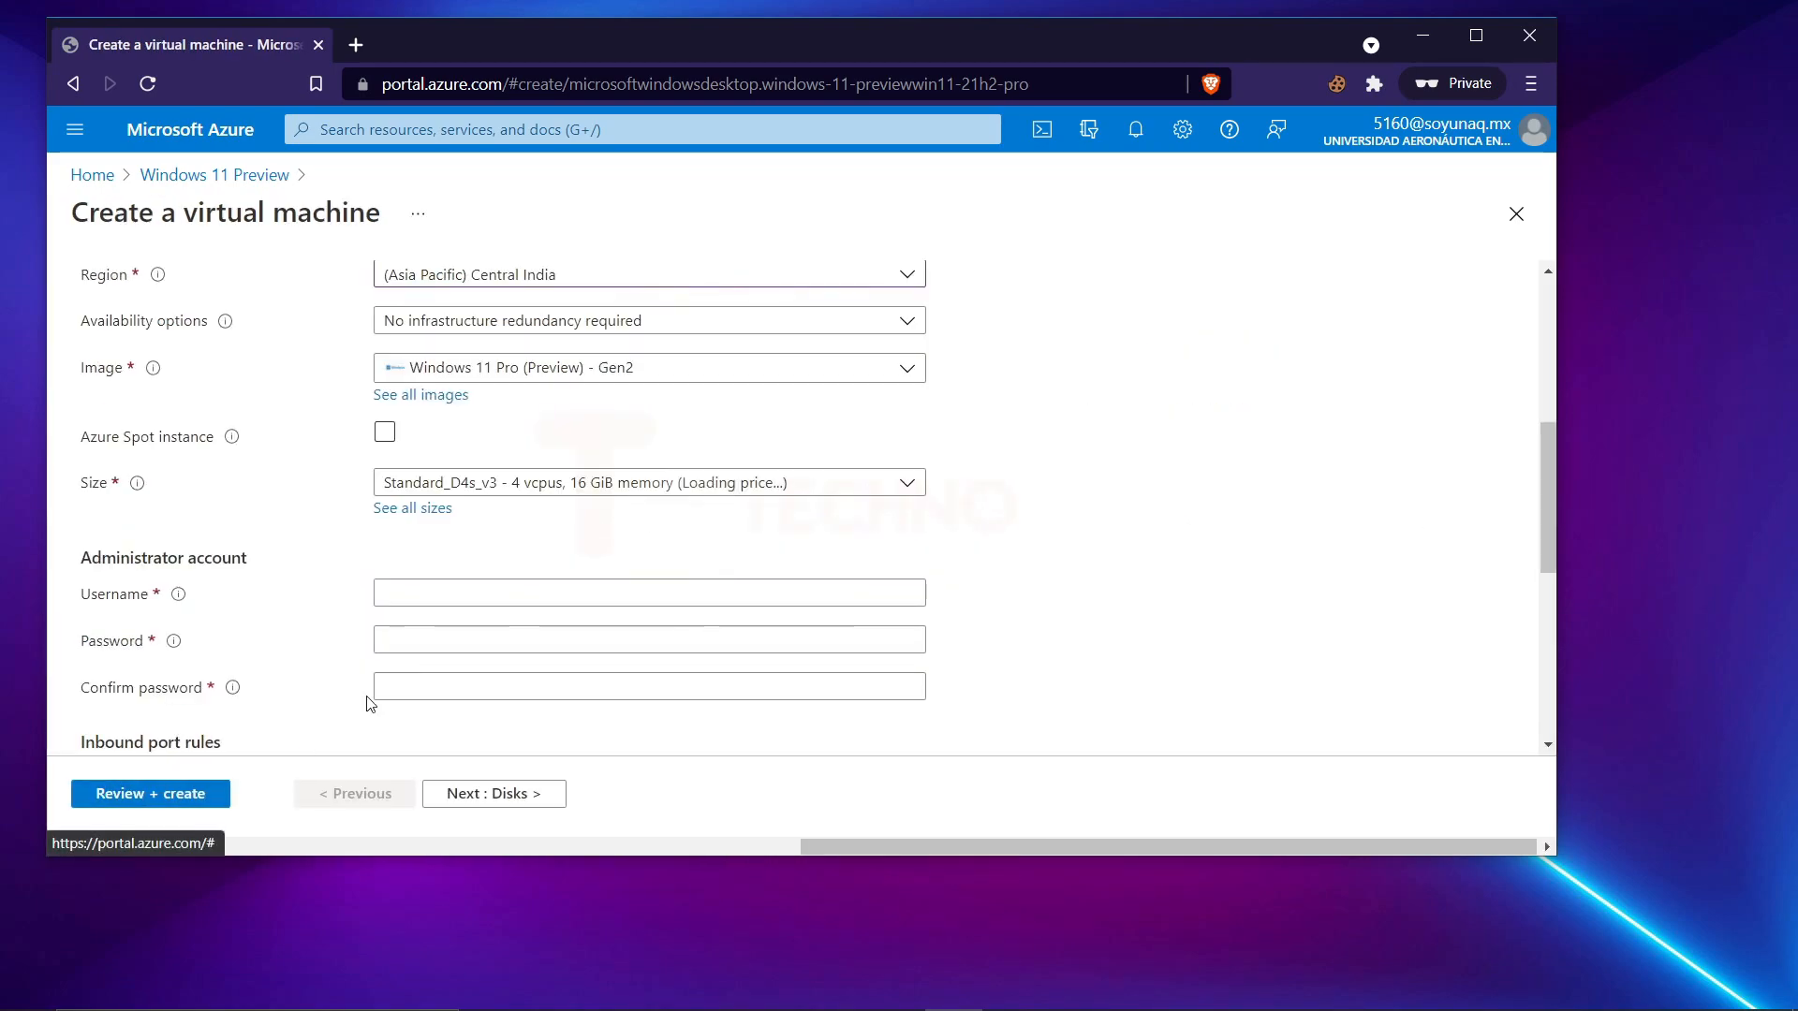
Set the administrator account's username to testvm01, matching the virtual machine name.
{"action": "scroll", "coordinate": [433, 562], "scroll_direction": "up", "scroll_amount": 1}
{"action": "double_click", "coordinate": [433, 347]}
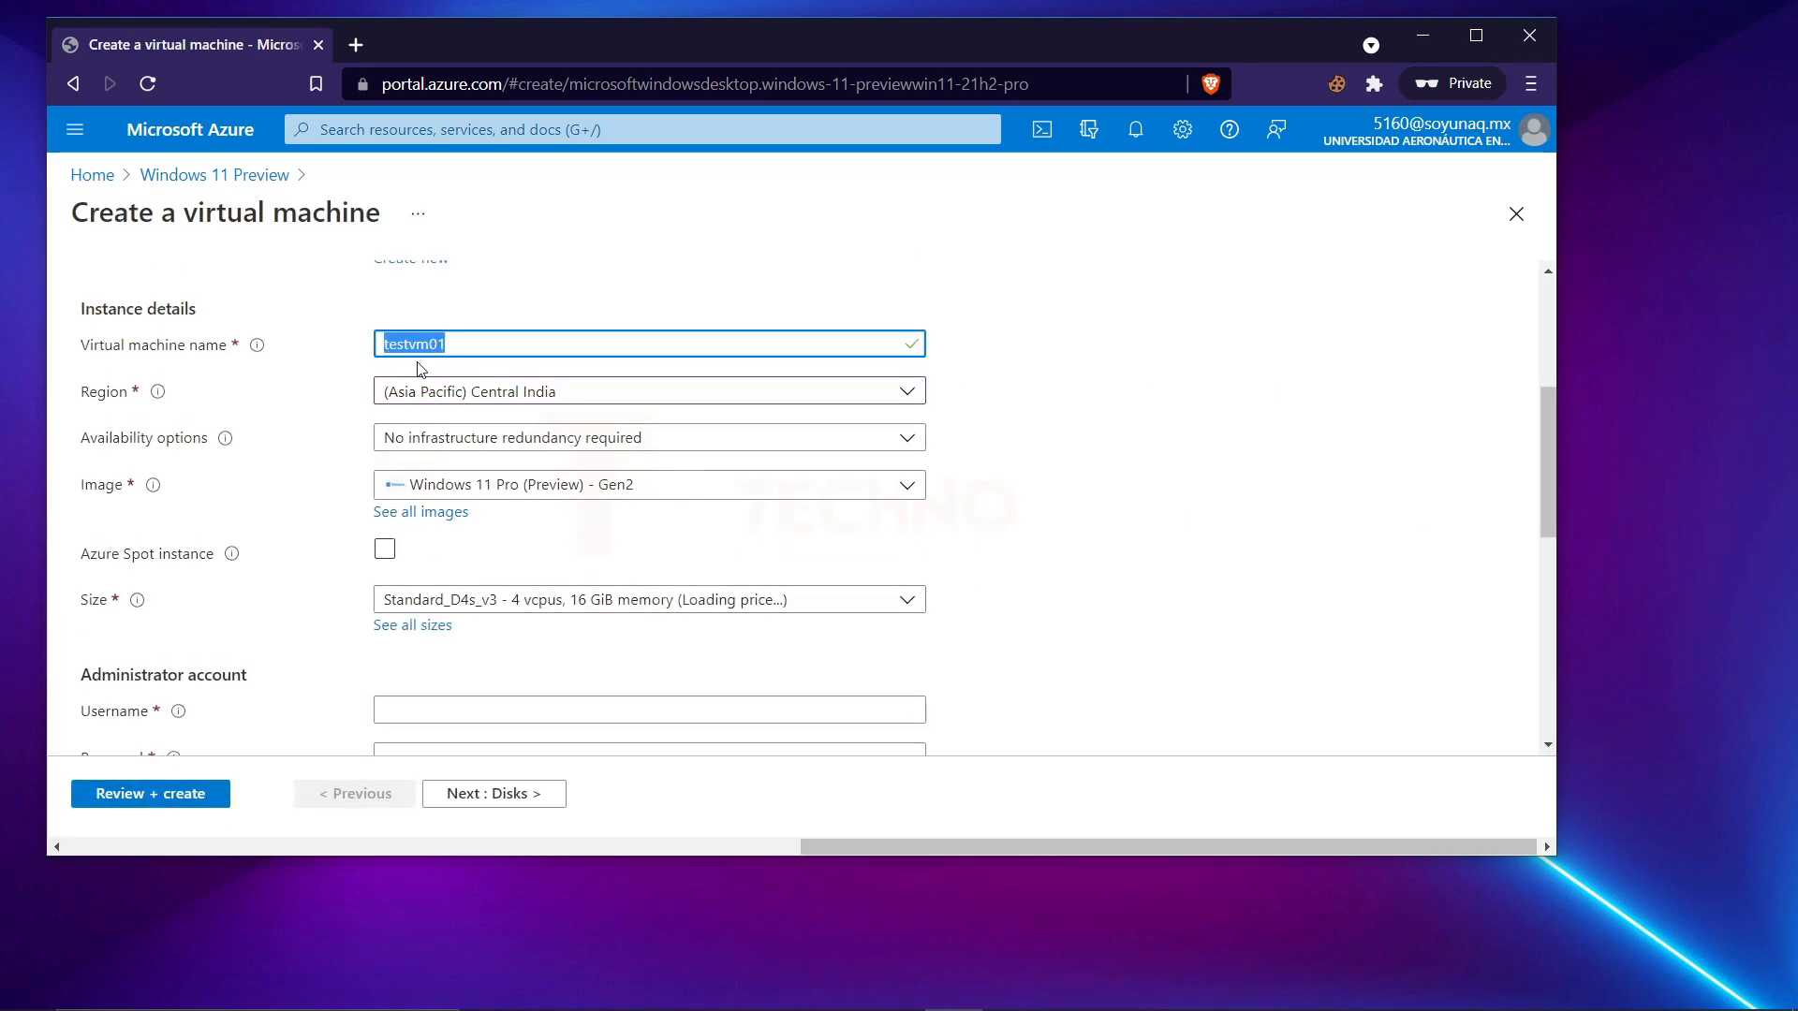
{"action": "left_click", "coordinate": [309, 402]}
{"action": "scroll", "coordinate": [360, 487], "scroll_direction": "down", "scroll_amount": 2}
{"action": "left_click", "coordinate": [393, 478]}
{"action": "type", "text": "testvm01"}
Enter the administrator account password and repeat it in the confirmation field.
{"action": "left_click", "coordinate": [415, 522]}
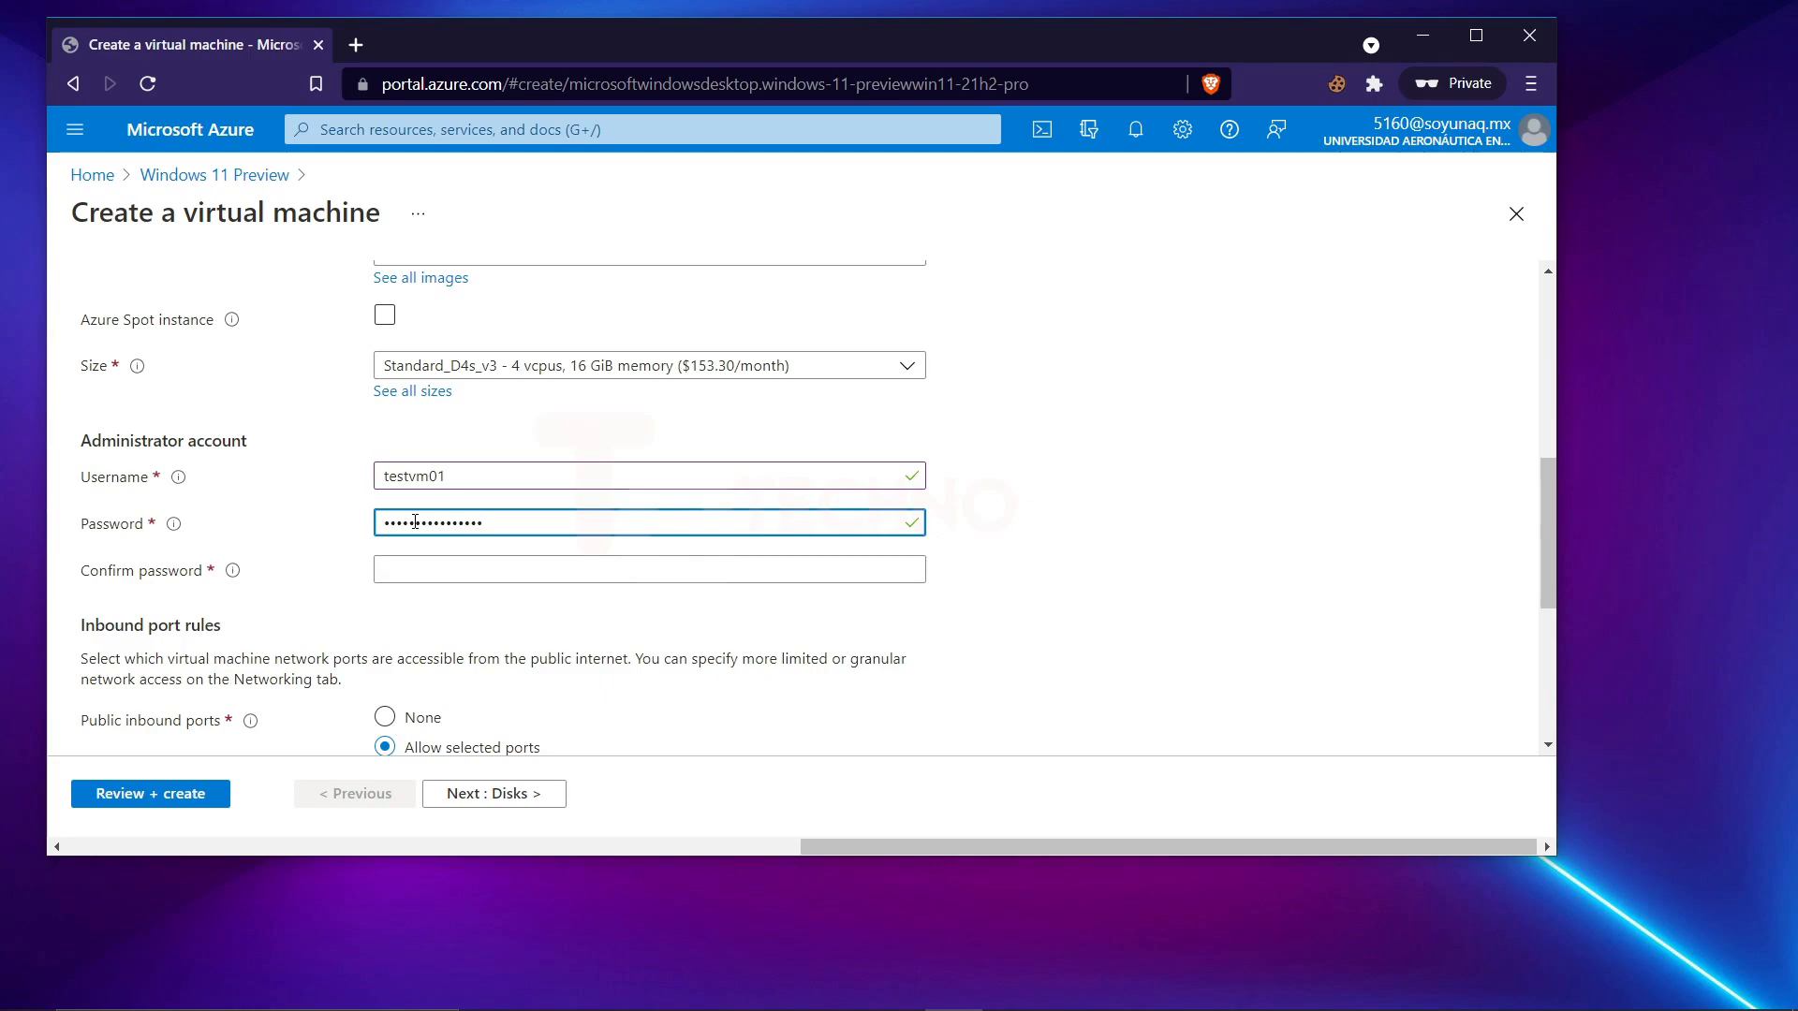
{"action": "key", "text": "ctrl+a"}
{"action": "type", "text": "•••••••••••••"}
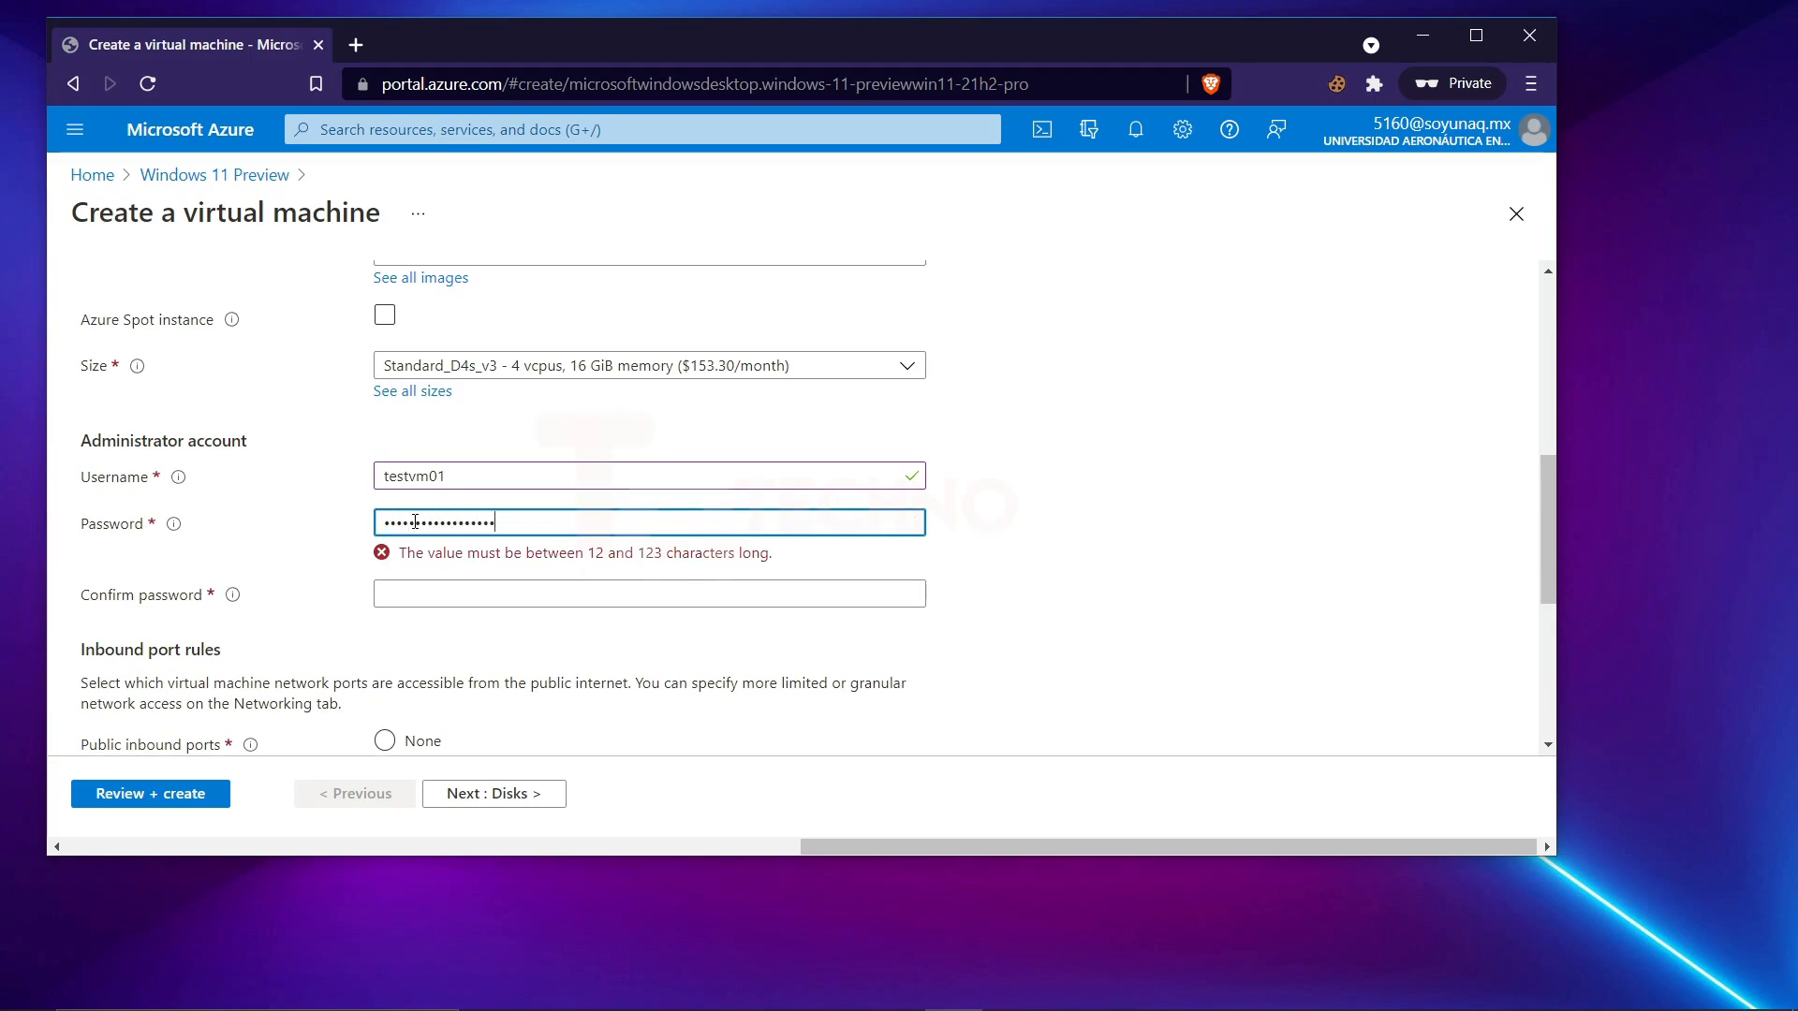
{"action": "key", "text": "Tab"}
{"action": "type", "text": "••••••••••••••••••"}
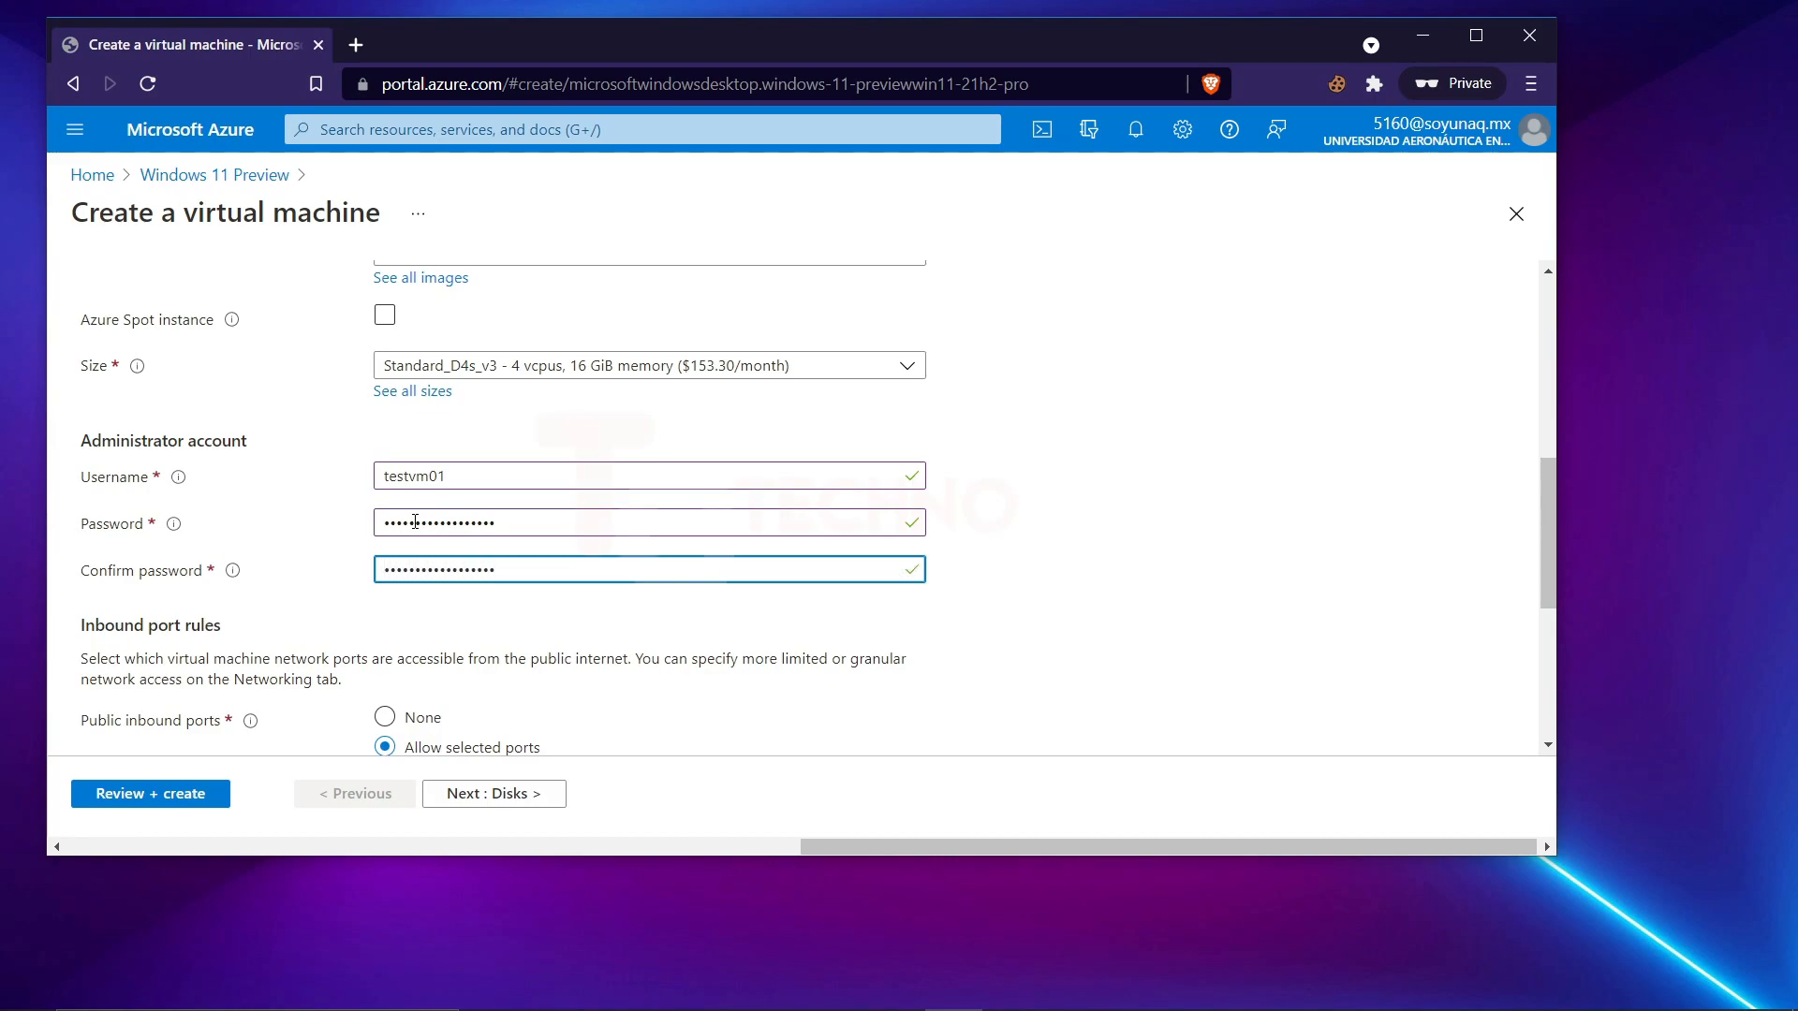
Confirm the eligible Windows 10 license with multi-tenant hosting rights and continue to the disk settings.
{"action": "scroll", "coordinate": [431, 543], "scroll_direction": "down", "scroll_amount": 3}
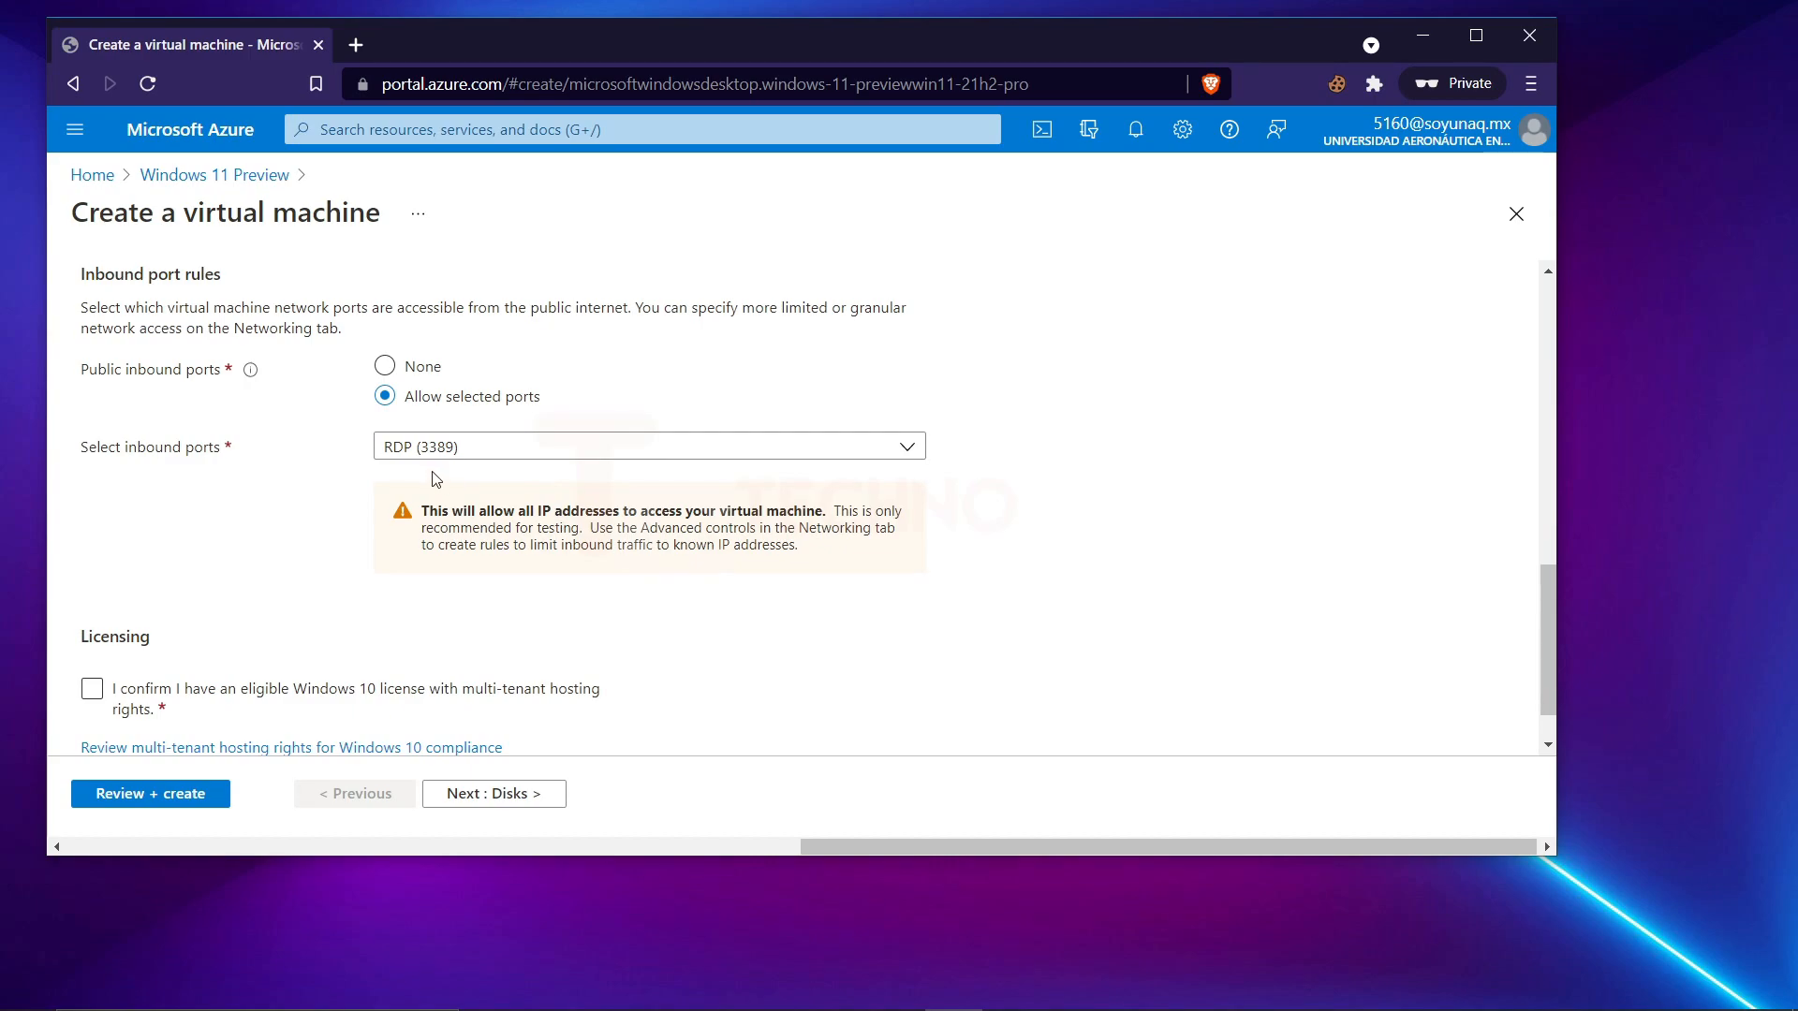
{"action": "scroll", "coordinate": [433, 481], "scroll_direction": "down", "scroll_amount": 1}
{"action": "left_click", "coordinate": [92, 626]}
{"action": "scroll", "coordinate": [281, 599], "scroll_direction": "up", "scroll_amount": 1}
{"action": "scroll", "coordinate": [393, 712], "scroll_direction": "down", "scroll_amount": 1}
{"action": "left_click", "coordinate": [505, 794]}
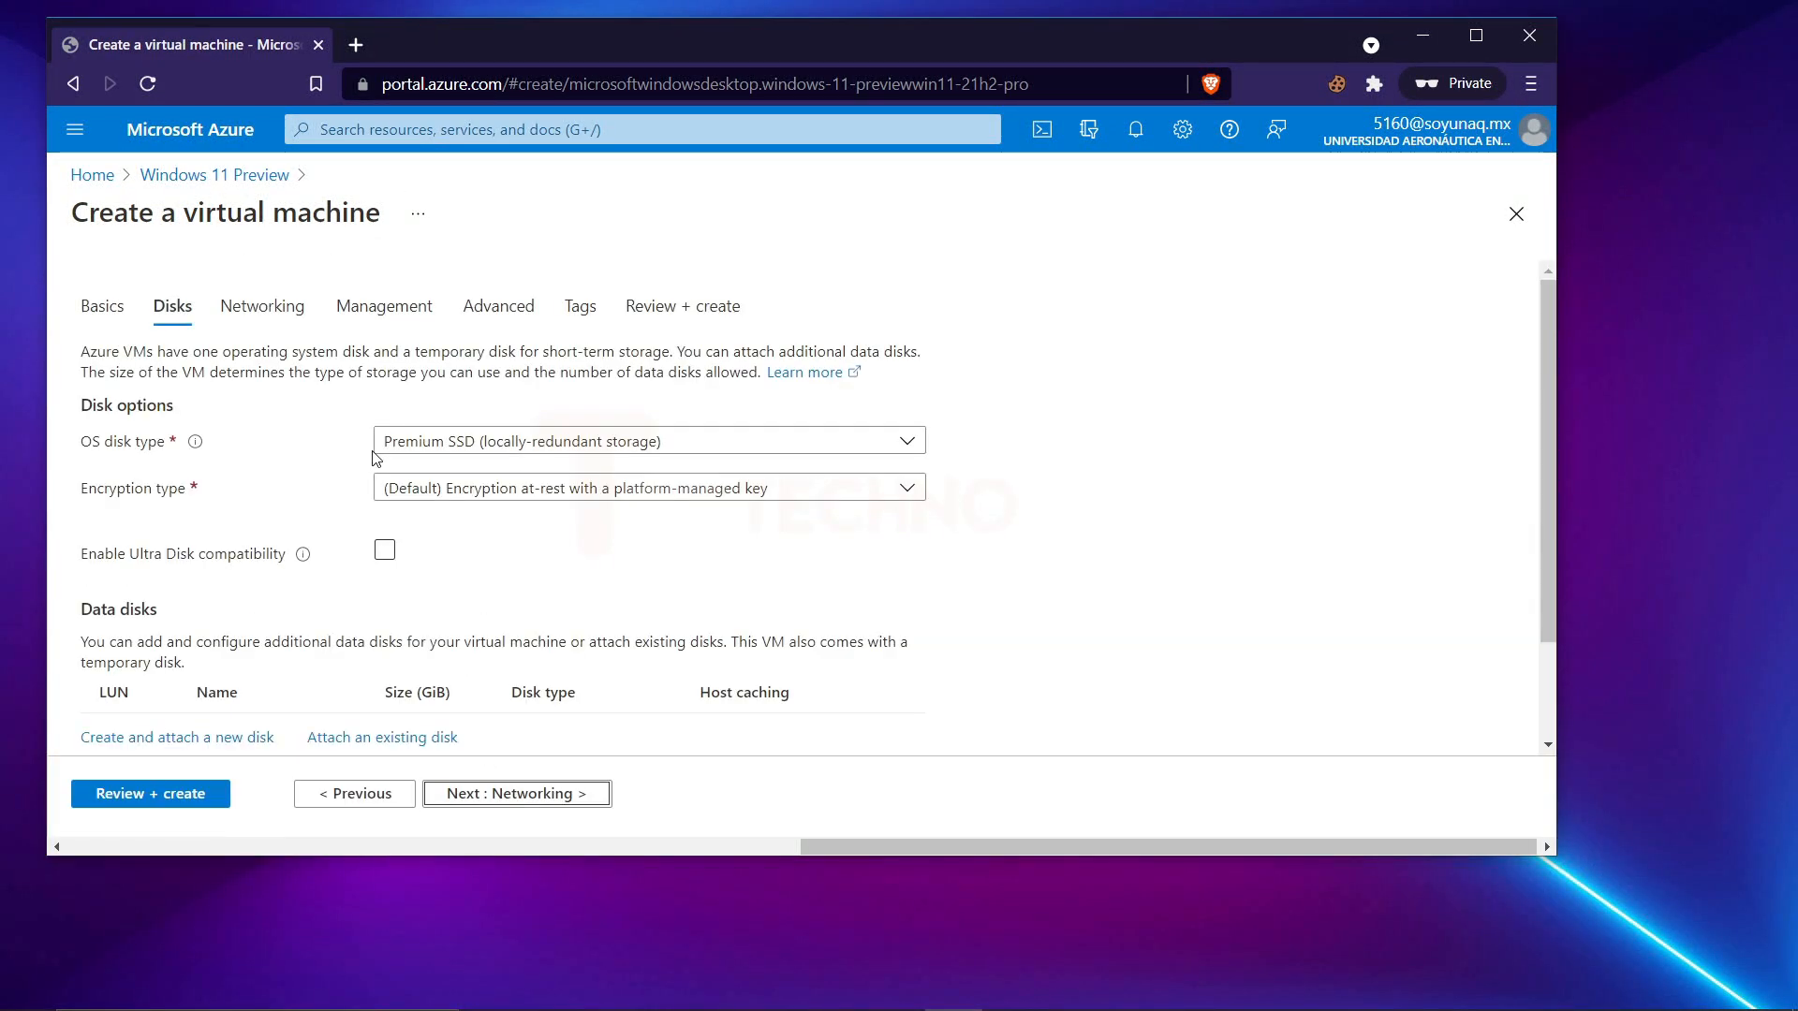
Review the disk and networking settings with their defaults and continue to the management settings.
{"action": "scroll", "coordinate": [375, 458], "scroll_direction": "down", "scroll_amount": 1}
{"action": "scroll", "coordinate": [353, 496], "scroll_direction": "up", "scroll_amount": 1}
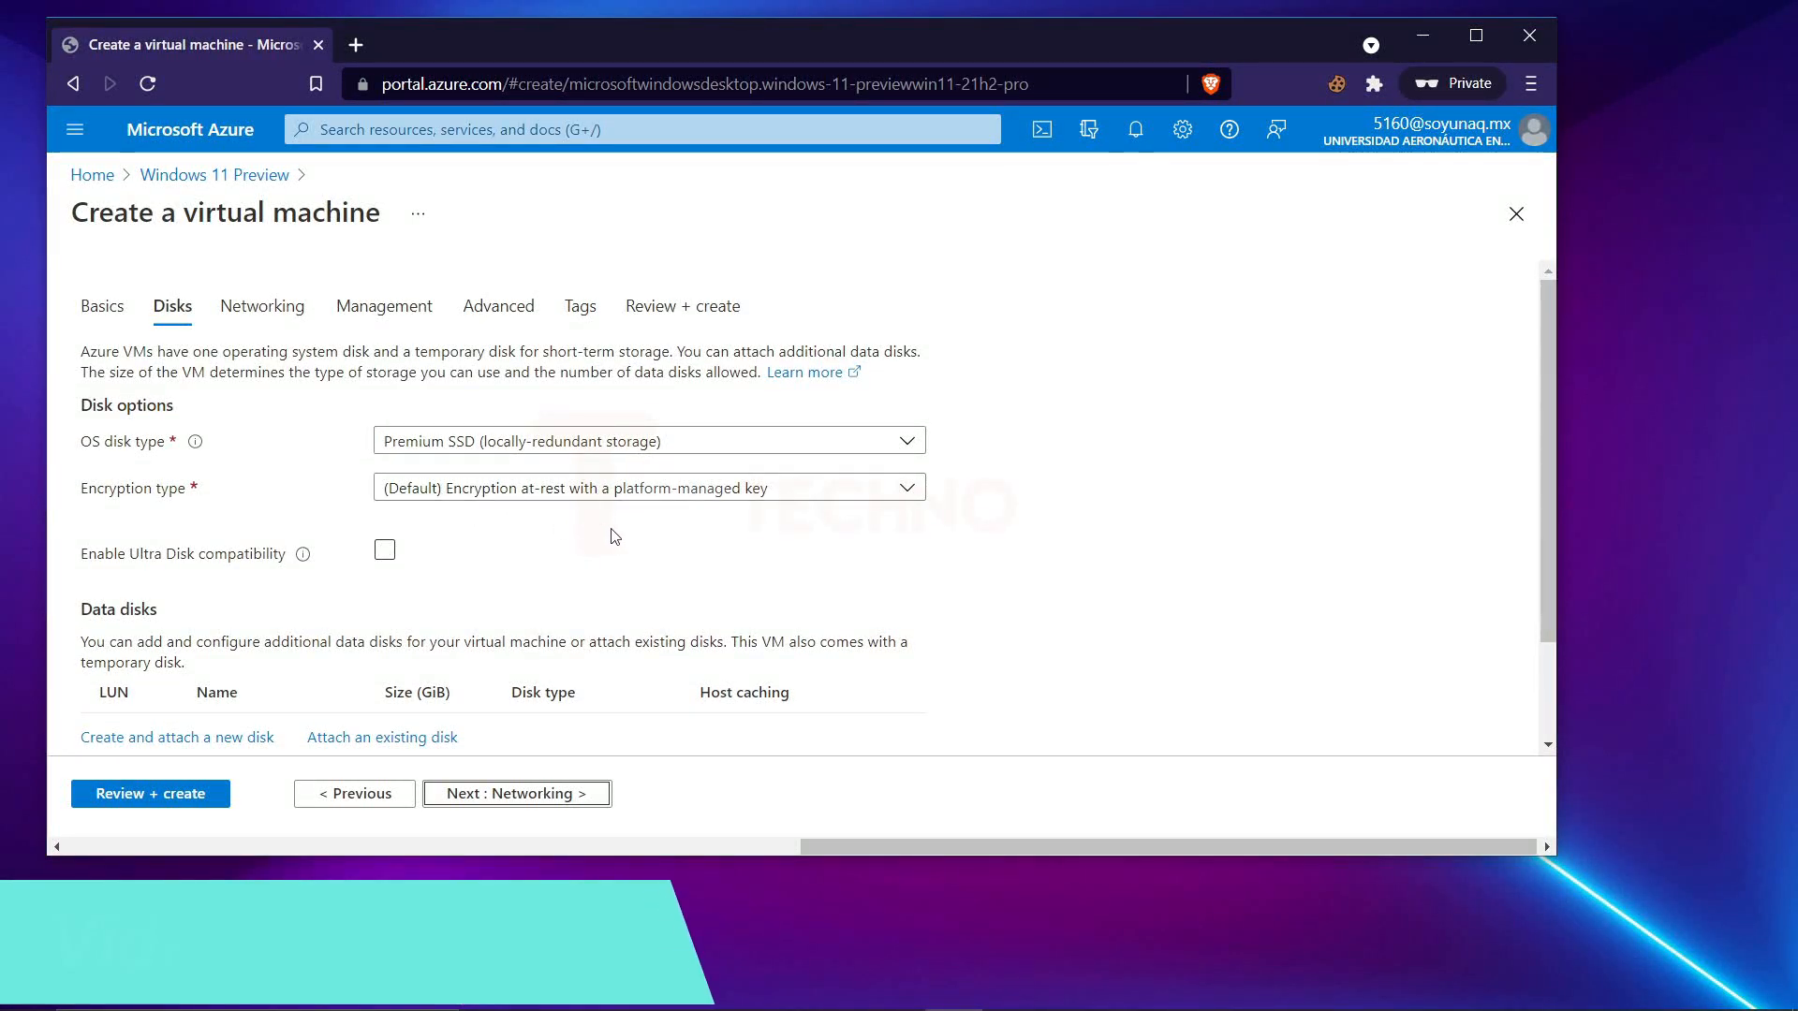
{"action": "left_click", "coordinate": [493, 796]}
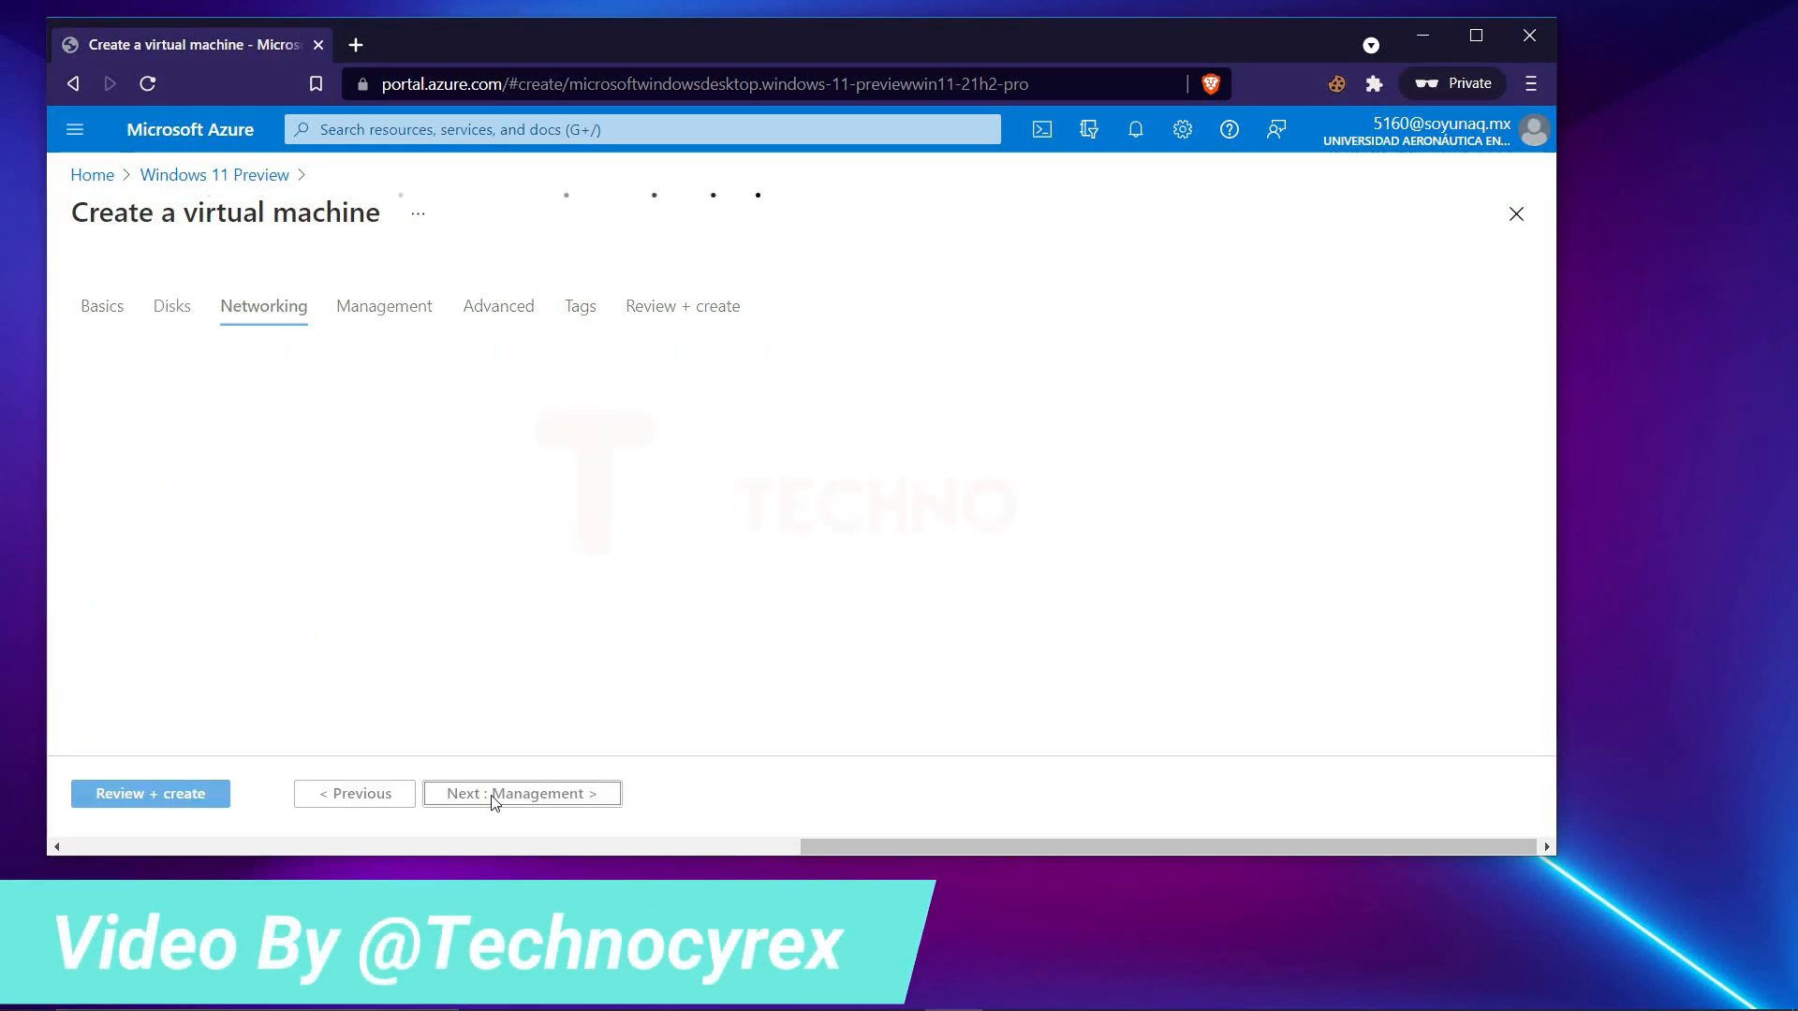
{"action": "scroll", "coordinate": [353, 453], "scroll_direction": "down", "scroll_amount": 5}
{"action": "scroll", "coordinate": [349, 485], "scroll_direction": "up", "scroll_amount": 2}
{"action": "scroll", "coordinate": [348, 484], "scroll_direction": "up", "scroll_amount": 3}
{"action": "left_click", "coordinate": [512, 794]}
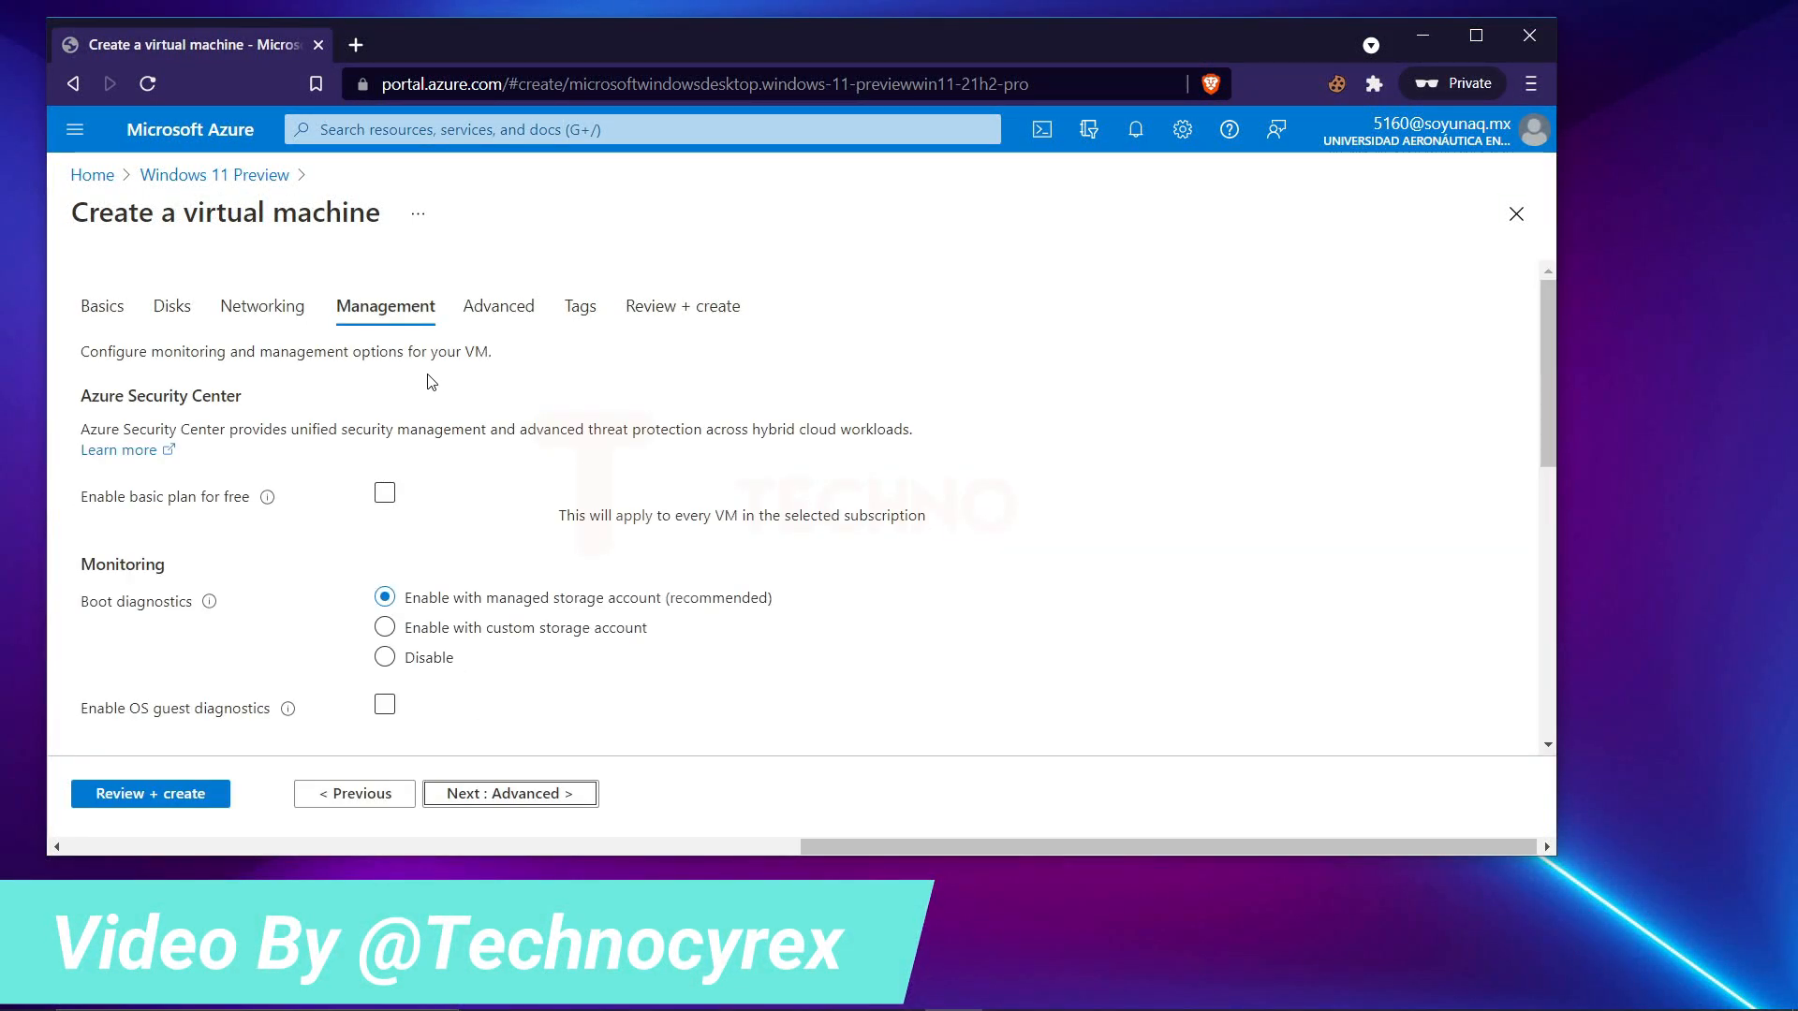
Disable boot diagnostics and proceed to the final review and validation of the virtual machine.
{"action": "left_click", "coordinate": [385, 662]}
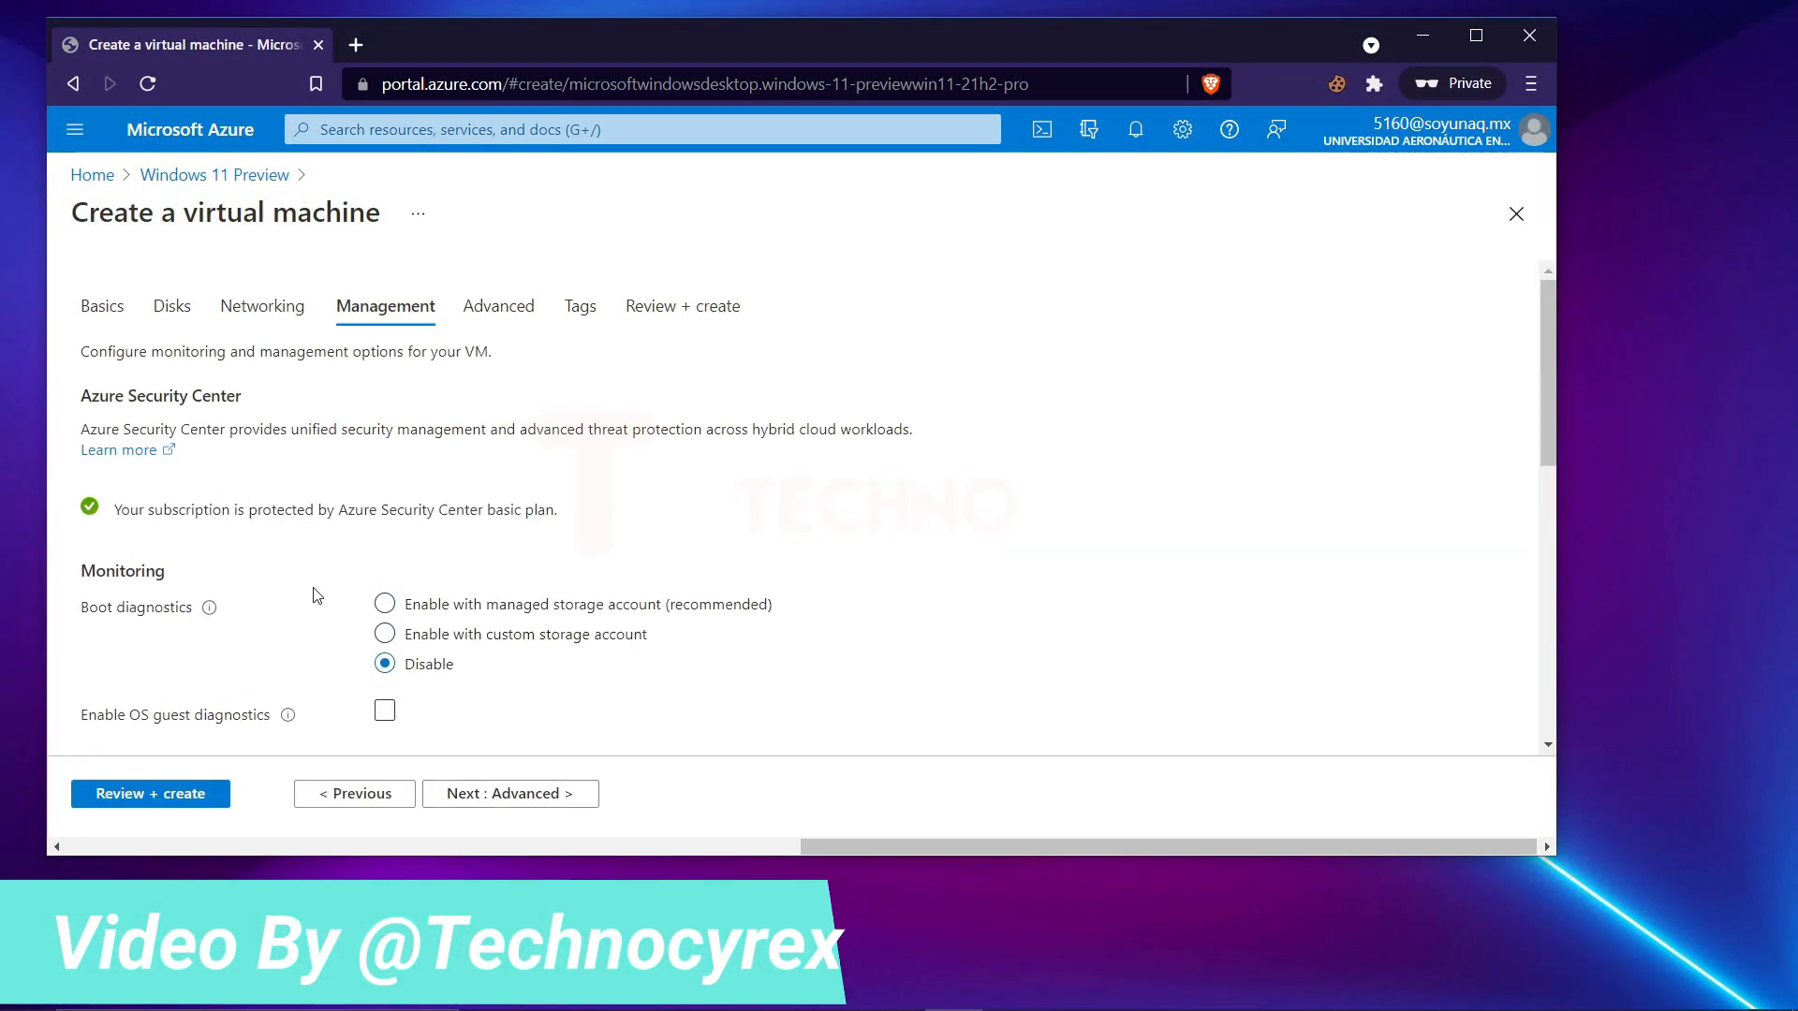
{"action": "left_click", "coordinate": [515, 795]}
{"action": "left_click", "coordinate": [493, 794]}
{"action": "left_click", "coordinate": [154, 794]}
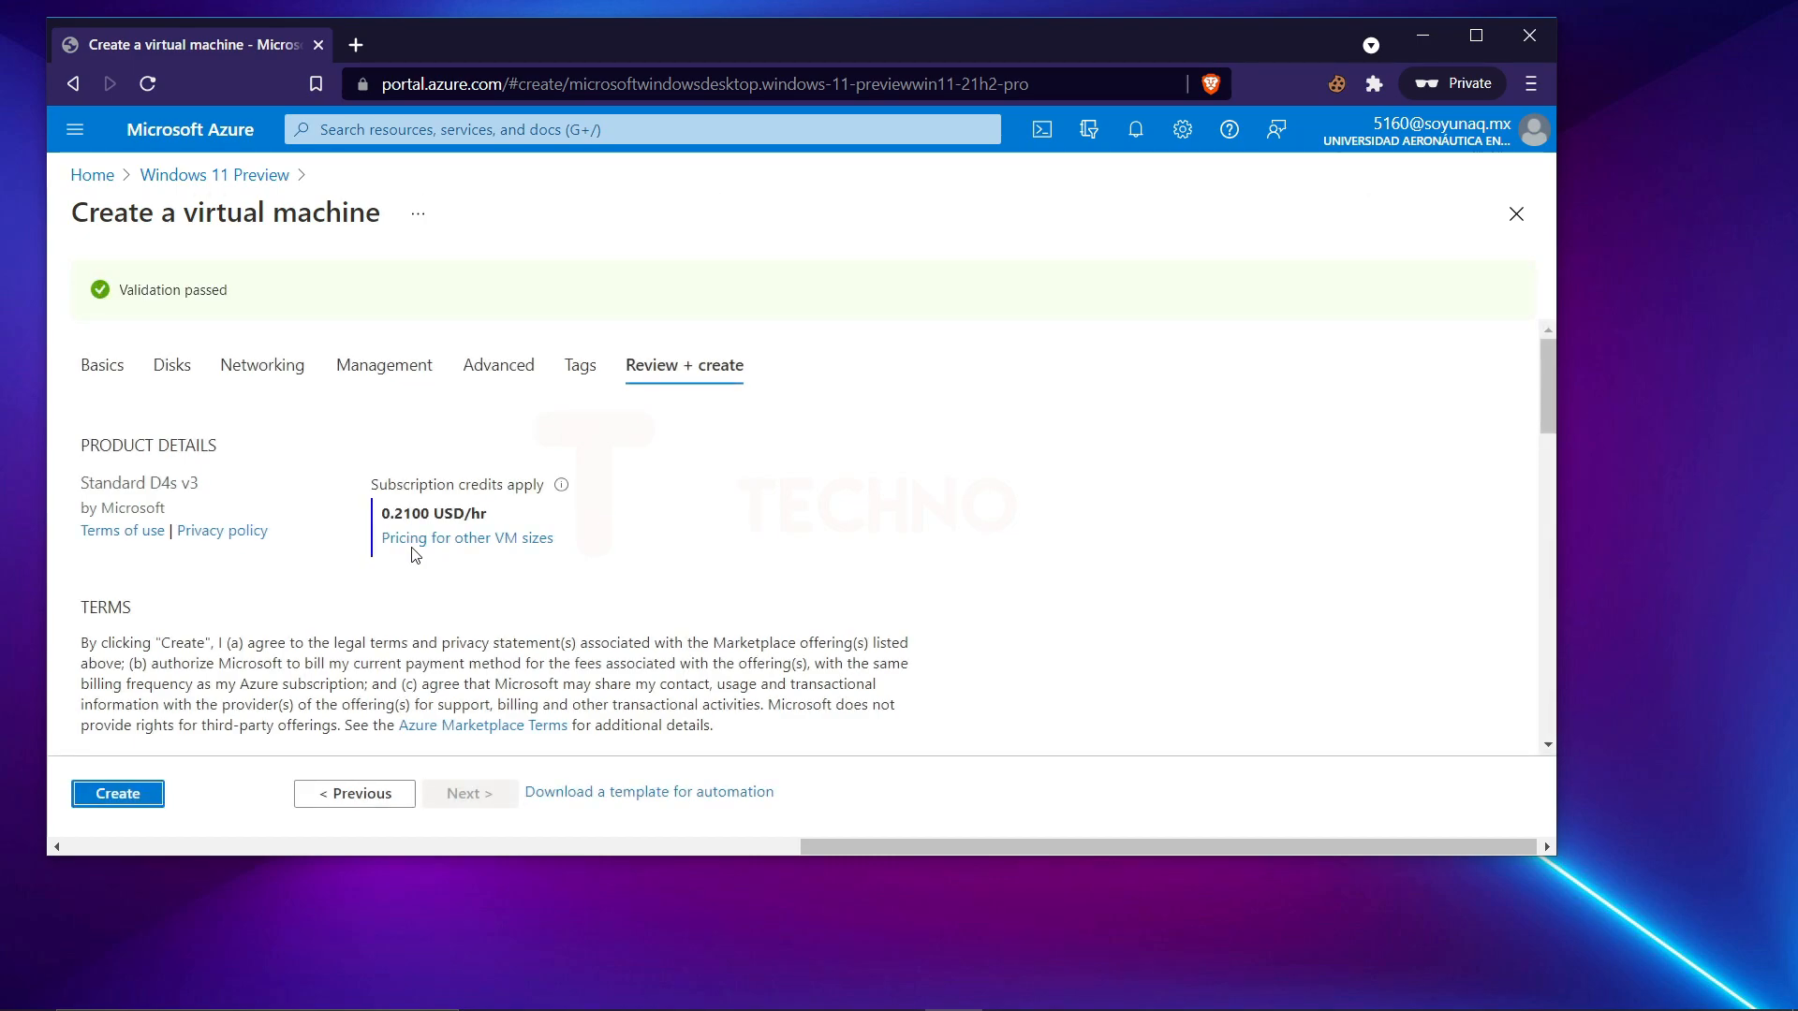
Review the hourly price and configuration summary, and create the virtual machine.
{"action": "scroll", "coordinate": [417, 532], "scroll_direction": "down", "scroll_amount": 2}
{"action": "scroll", "coordinate": [417, 506], "scroll_direction": "up", "scroll_amount": 2}
{"action": "left_click_drag", "start_coordinate": [489, 518], "coordinate": [383, 518]}
{"action": "left_click", "coordinate": [487, 524]}
{"action": "scroll", "coordinate": [491, 529], "scroll_direction": "down", "scroll_amount": 4}
{"action": "scroll", "coordinate": [487, 527], "scroll_direction": "down", "scroll_amount": 10}
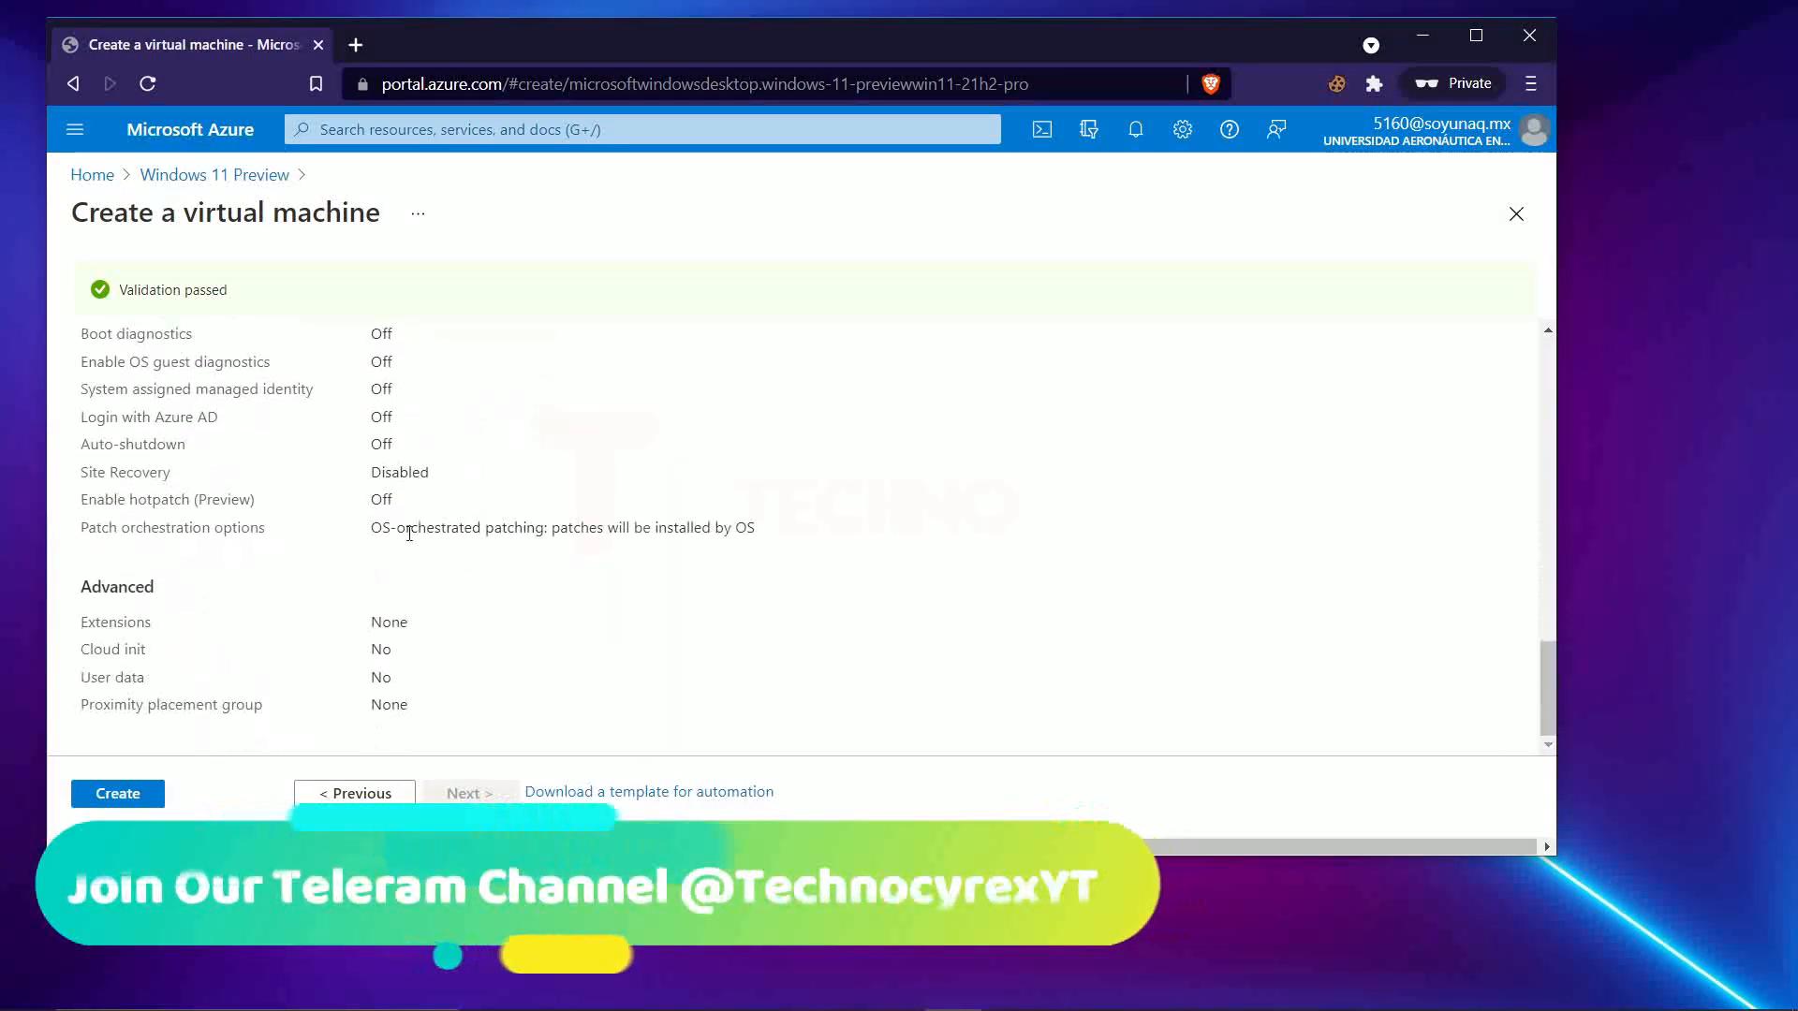
{"action": "left_click", "coordinate": [117, 793]}
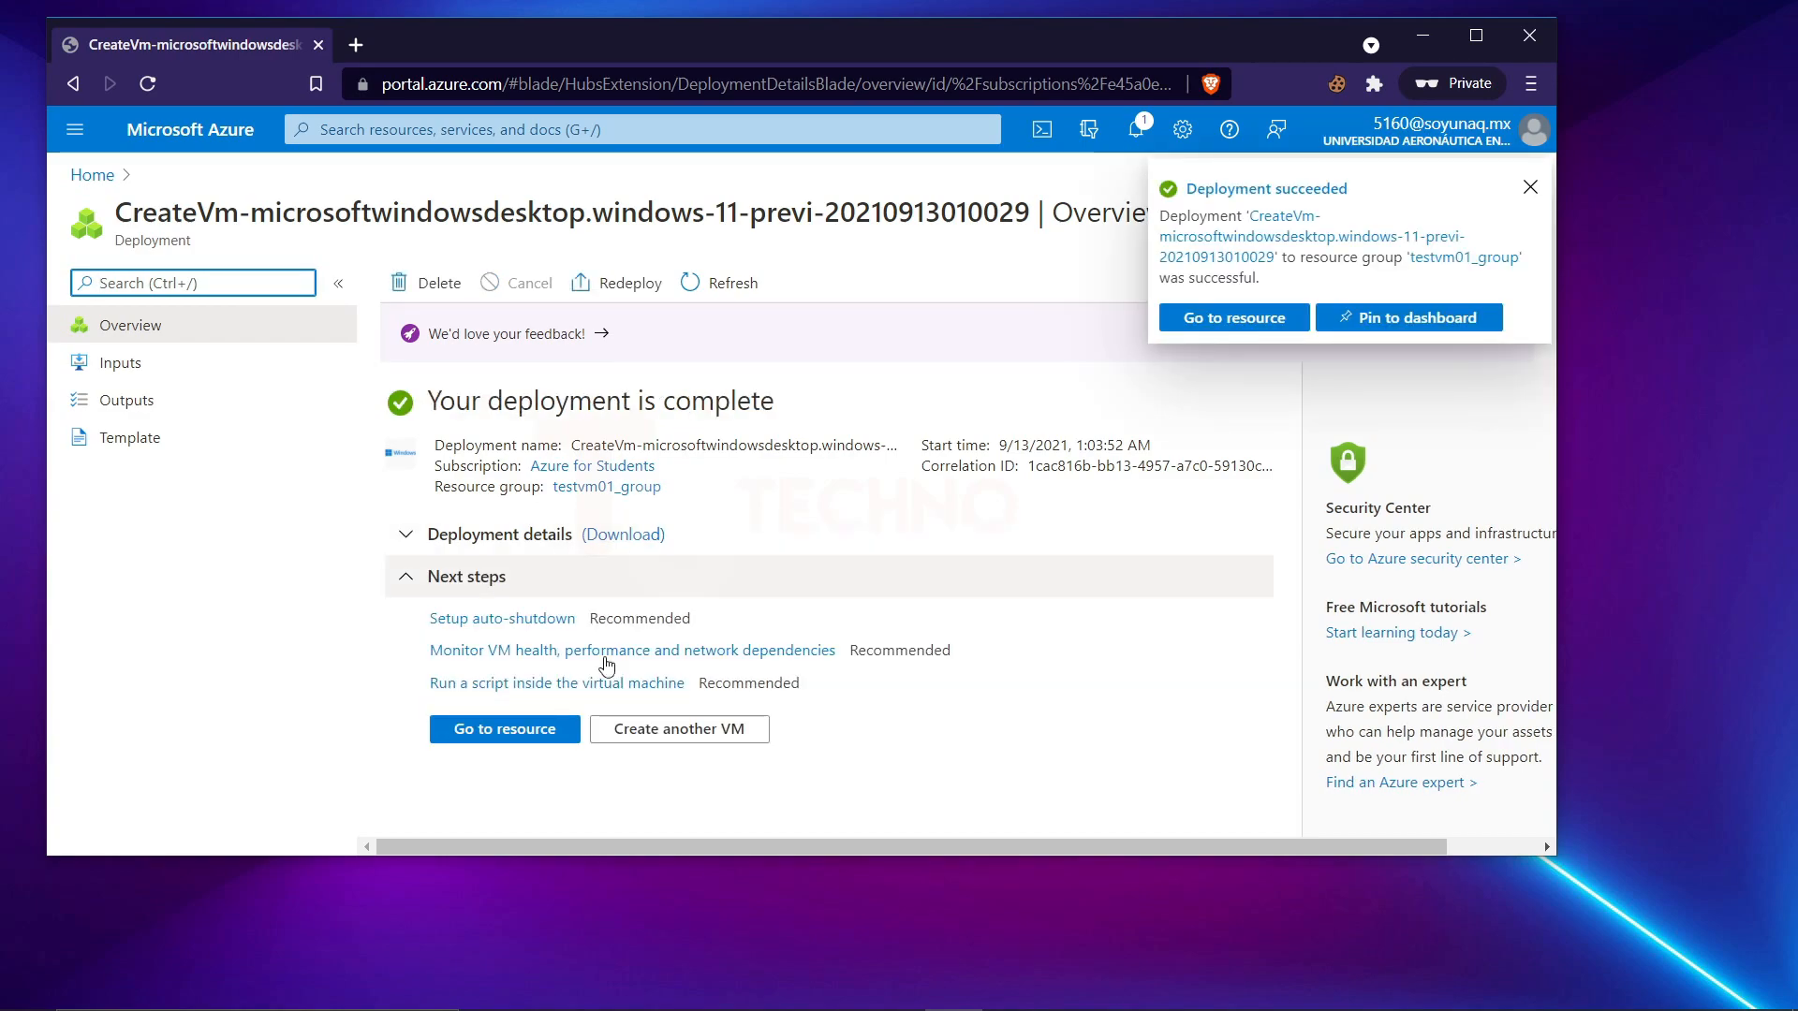
Copy the deployed virtual machine's public IP address and start a Remote Desktop Connection to it.
{"action": "left_click", "coordinate": [510, 739]}
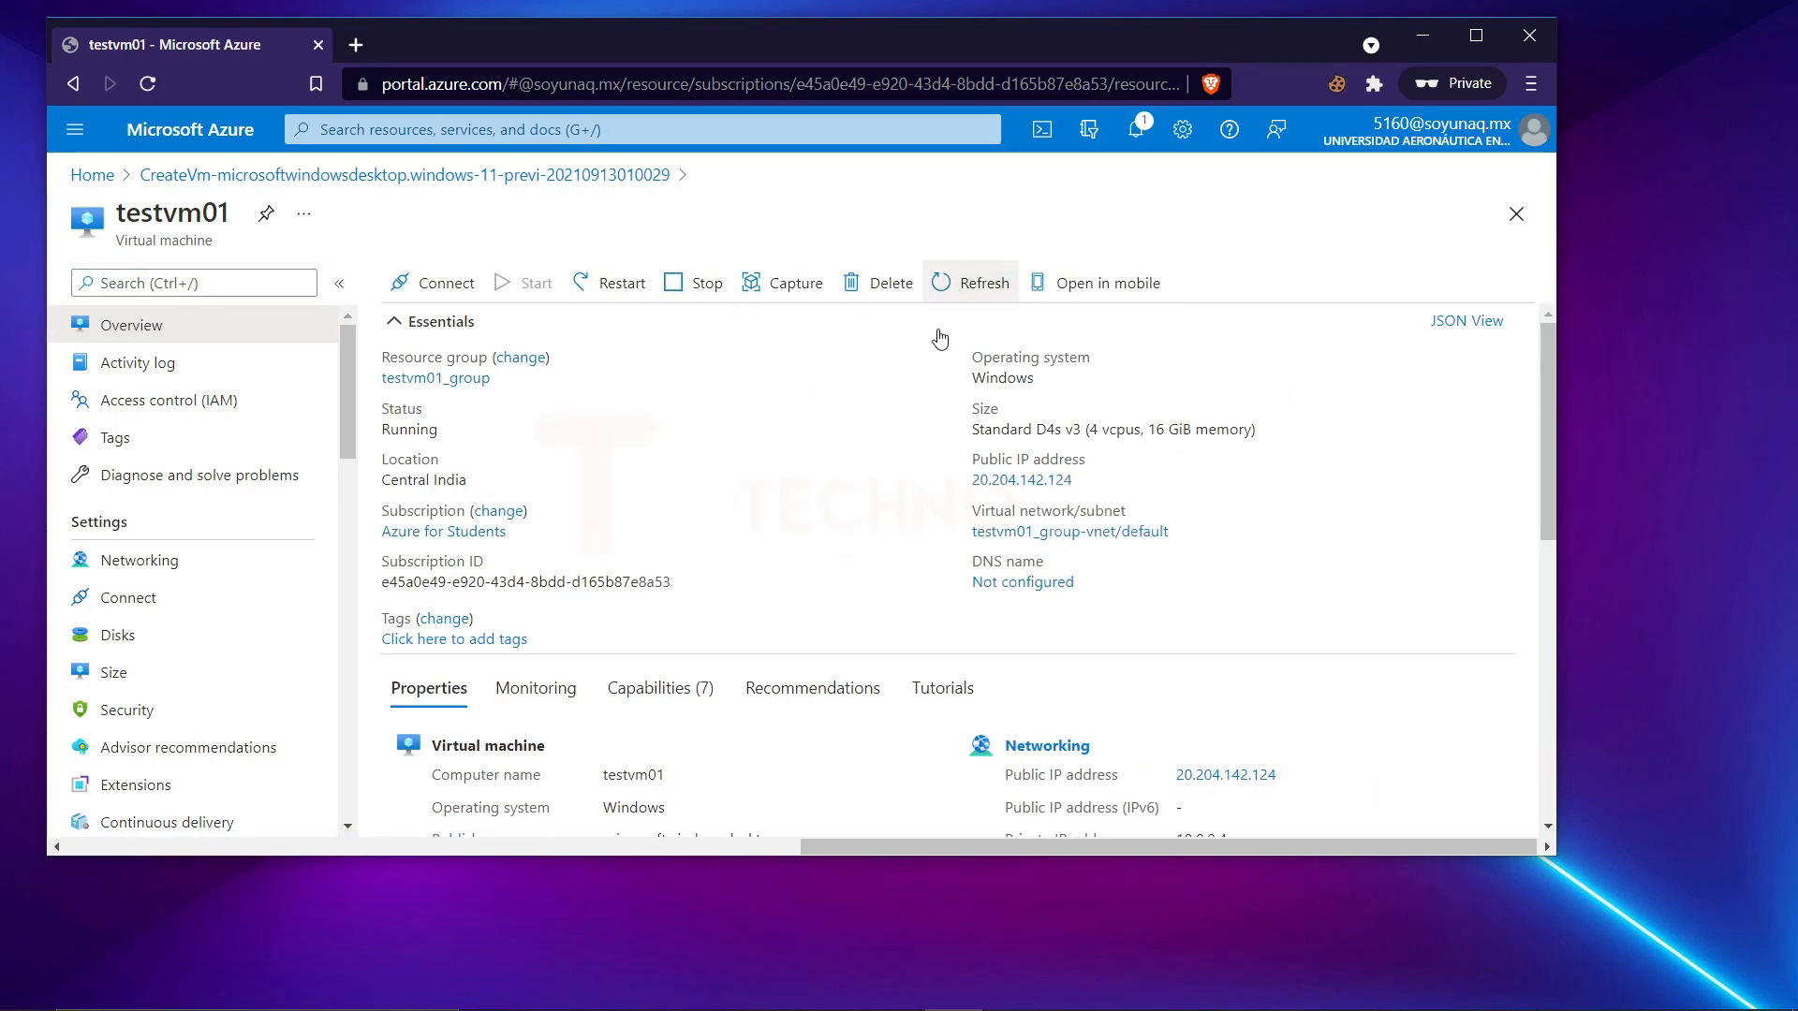
{"action": "left_click", "coordinate": [1091, 481]}
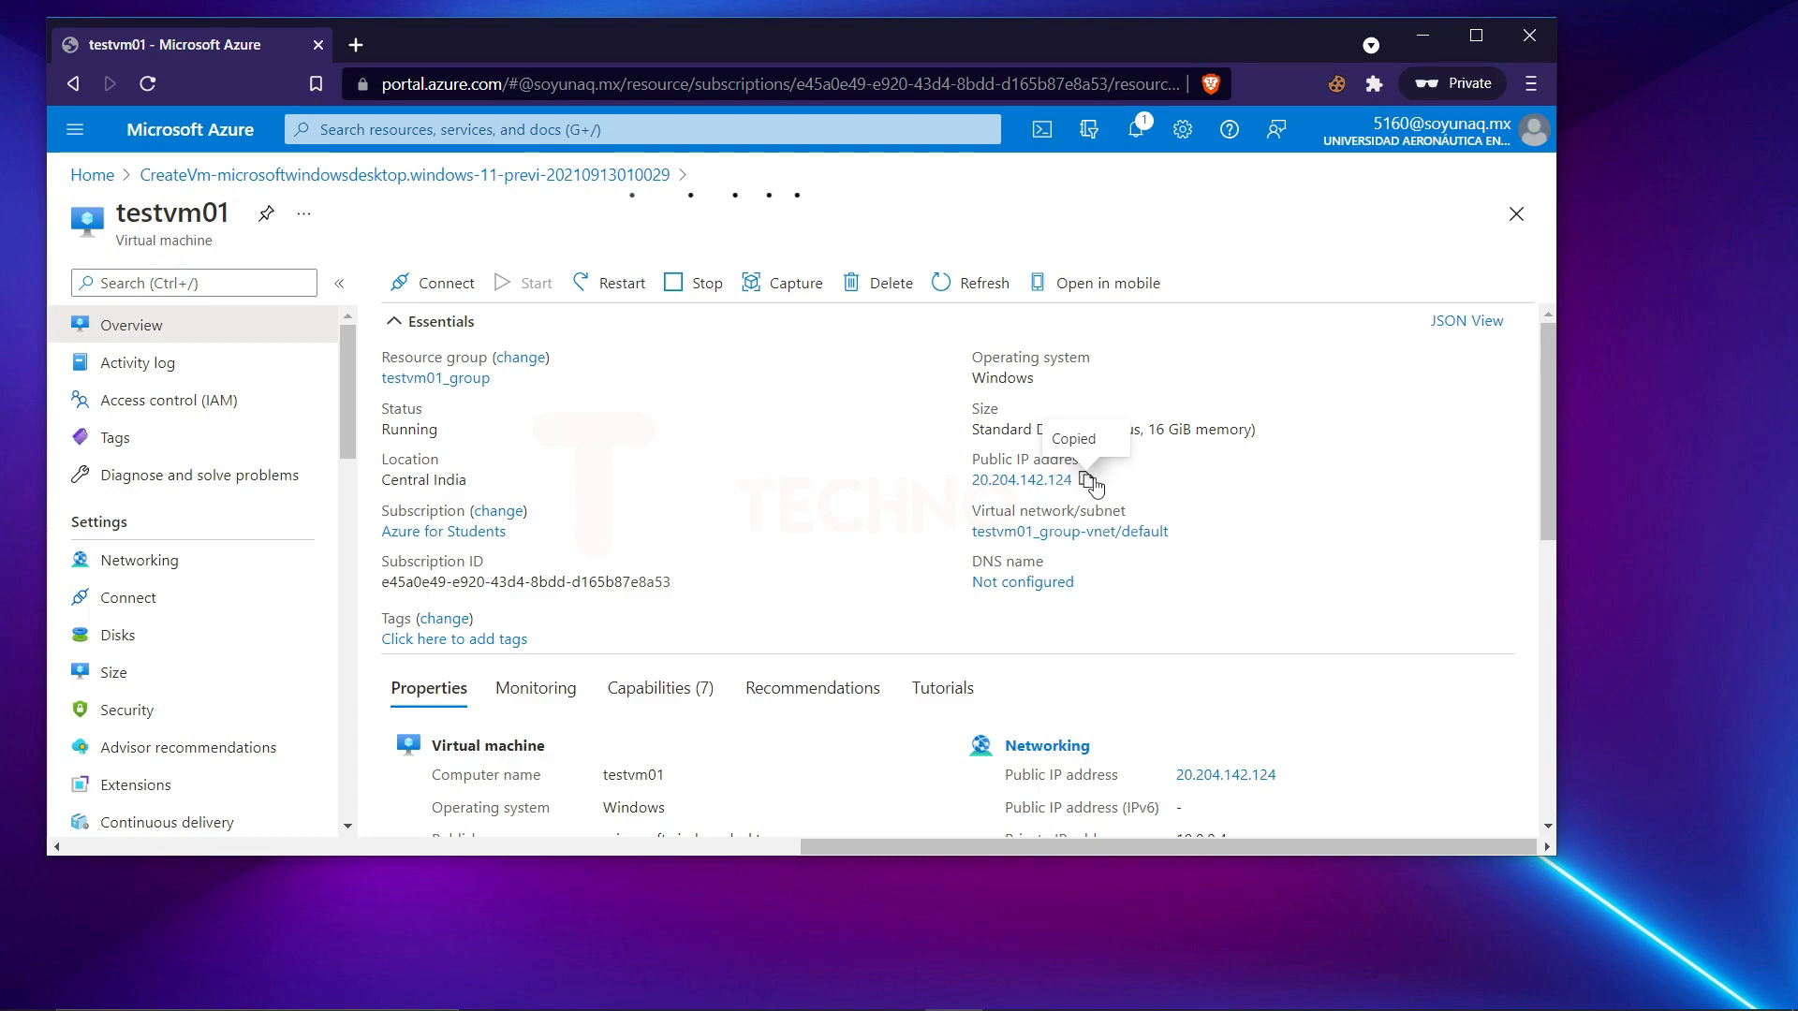
{"action": "key", "text": "super"}
{"action": "type", "text": "re"}
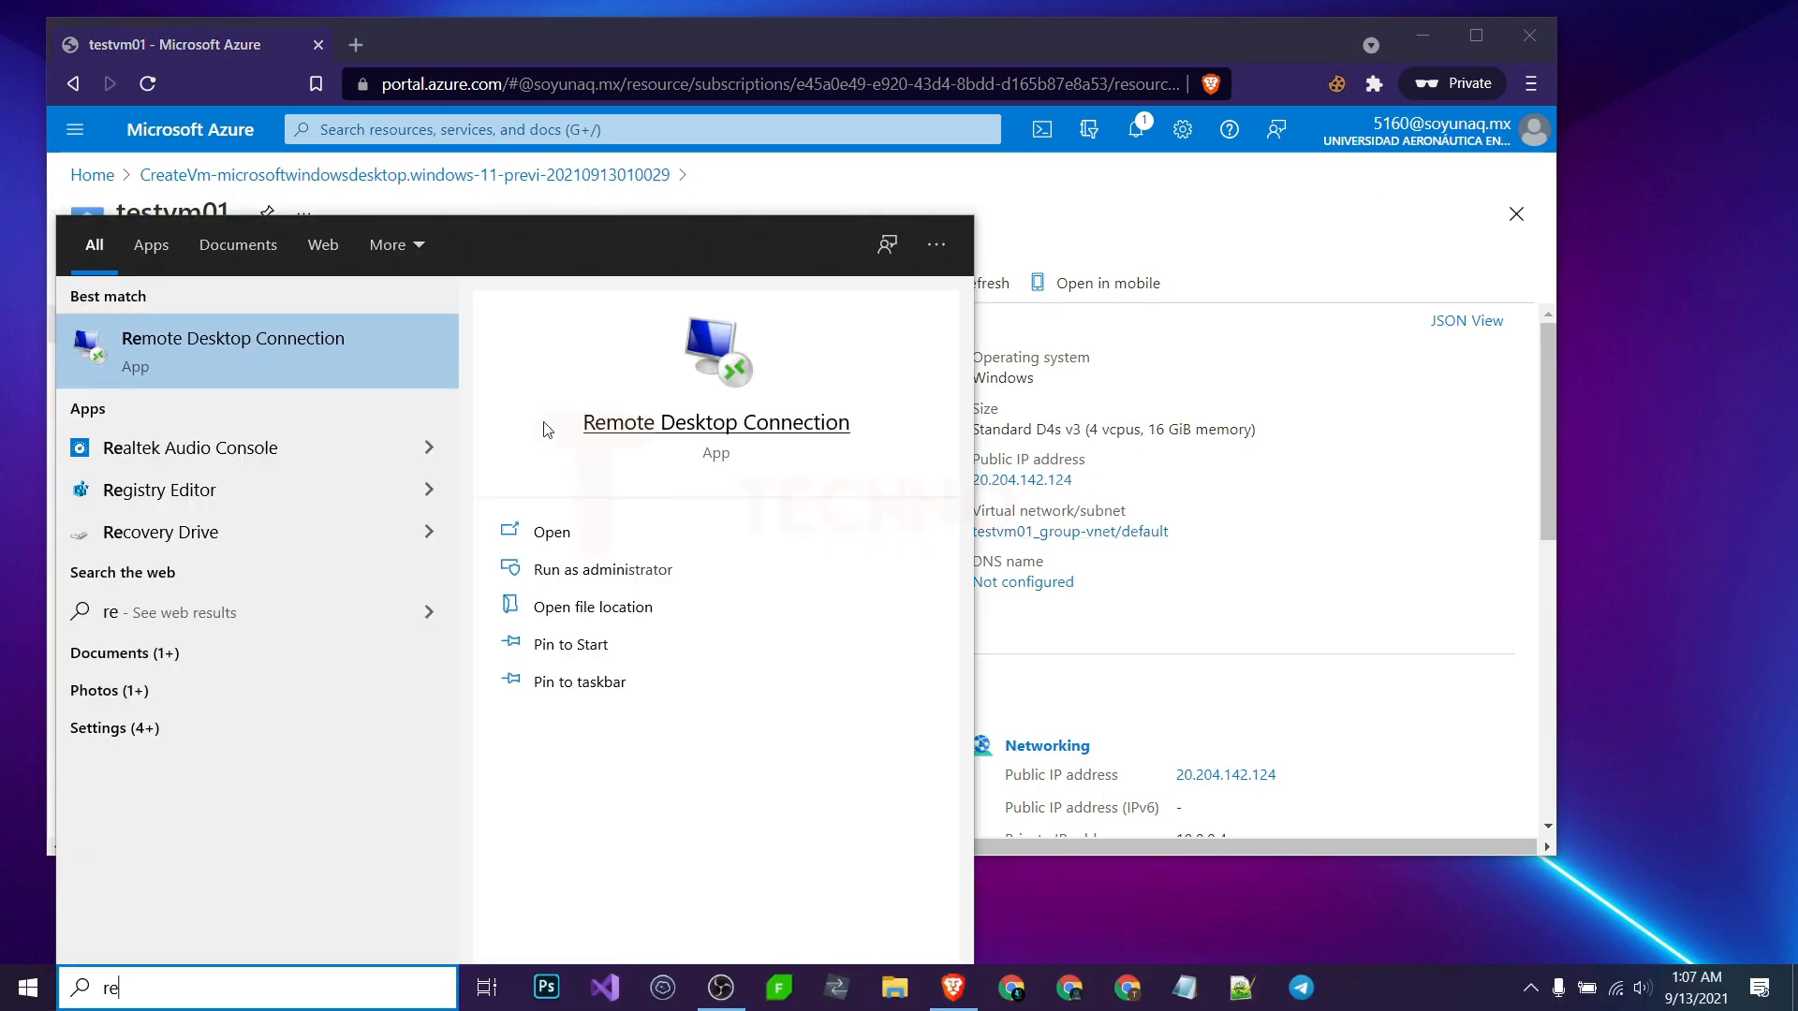
{"action": "left_click", "coordinate": [552, 532]}
{"action": "key", "text": "ctrl+v"}
{"action": "left_click", "coordinate": [990, 446]}
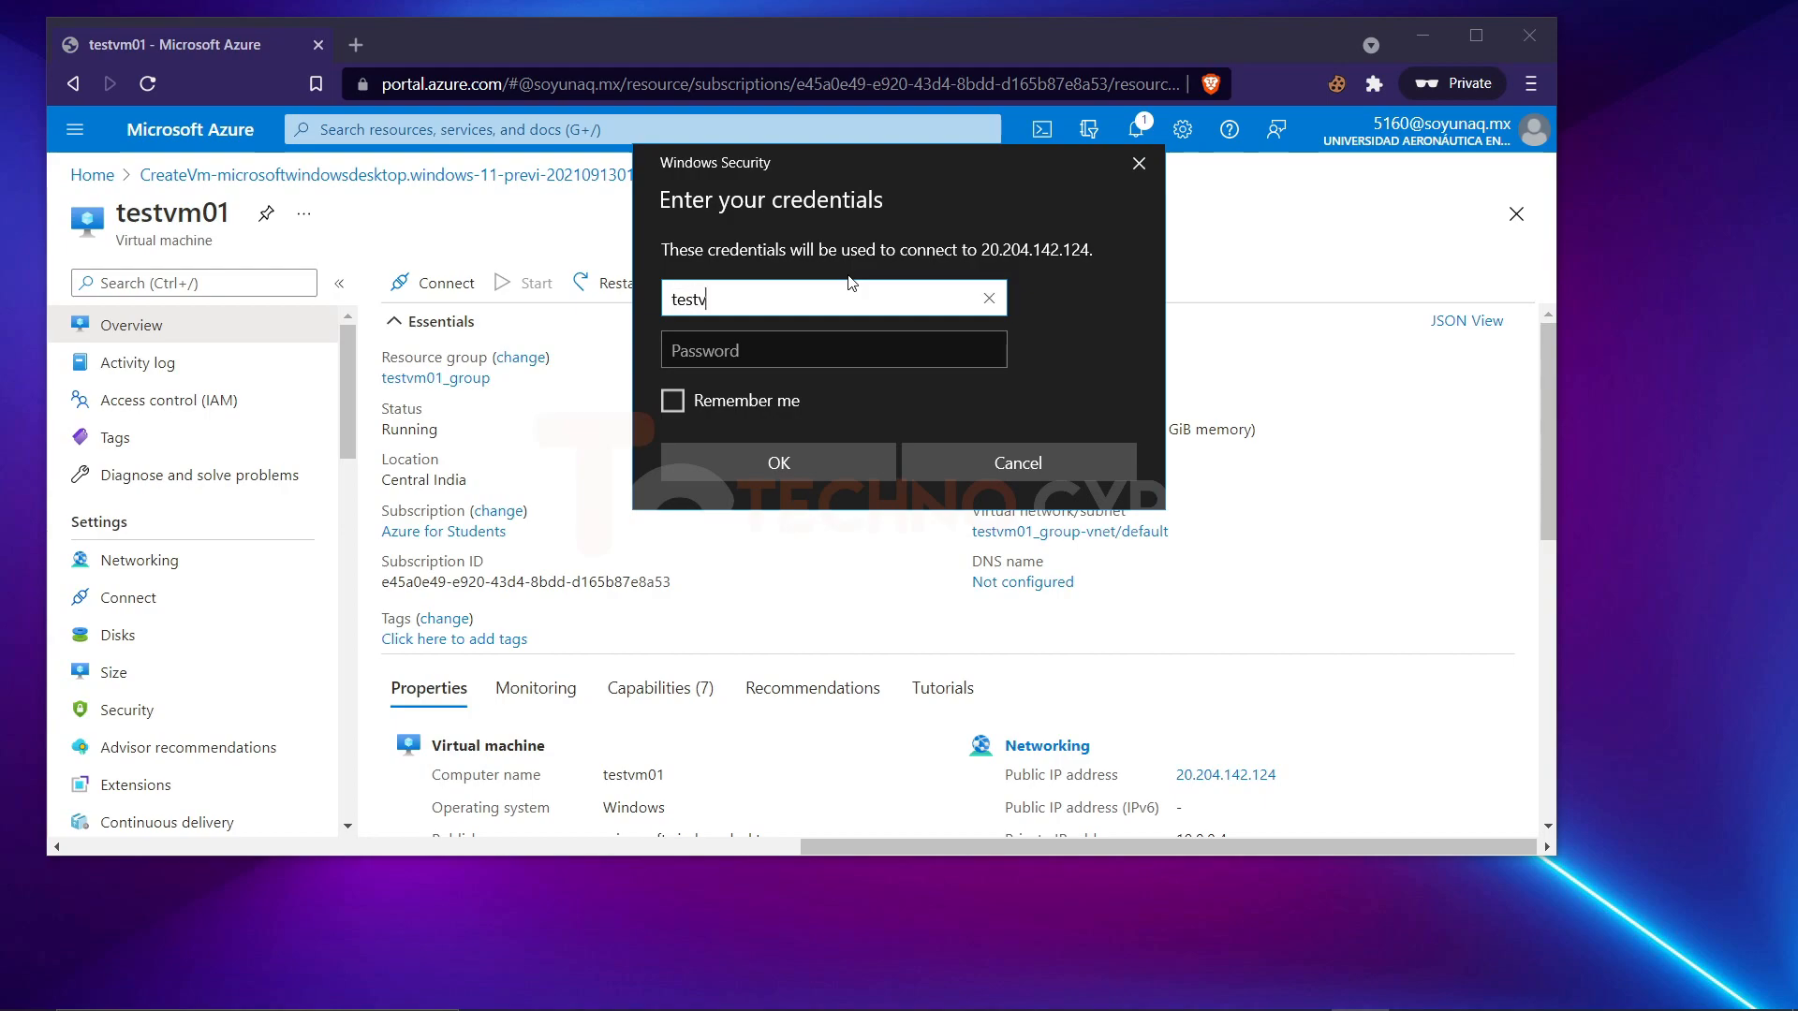
Sign in as testvm01 with the account password, remember the credentials, and accept the untrusted certificate without being asked again for this computer.
{"action": "key", "text": "Tab"}
{"action": "type", "text": "•••••••••"}
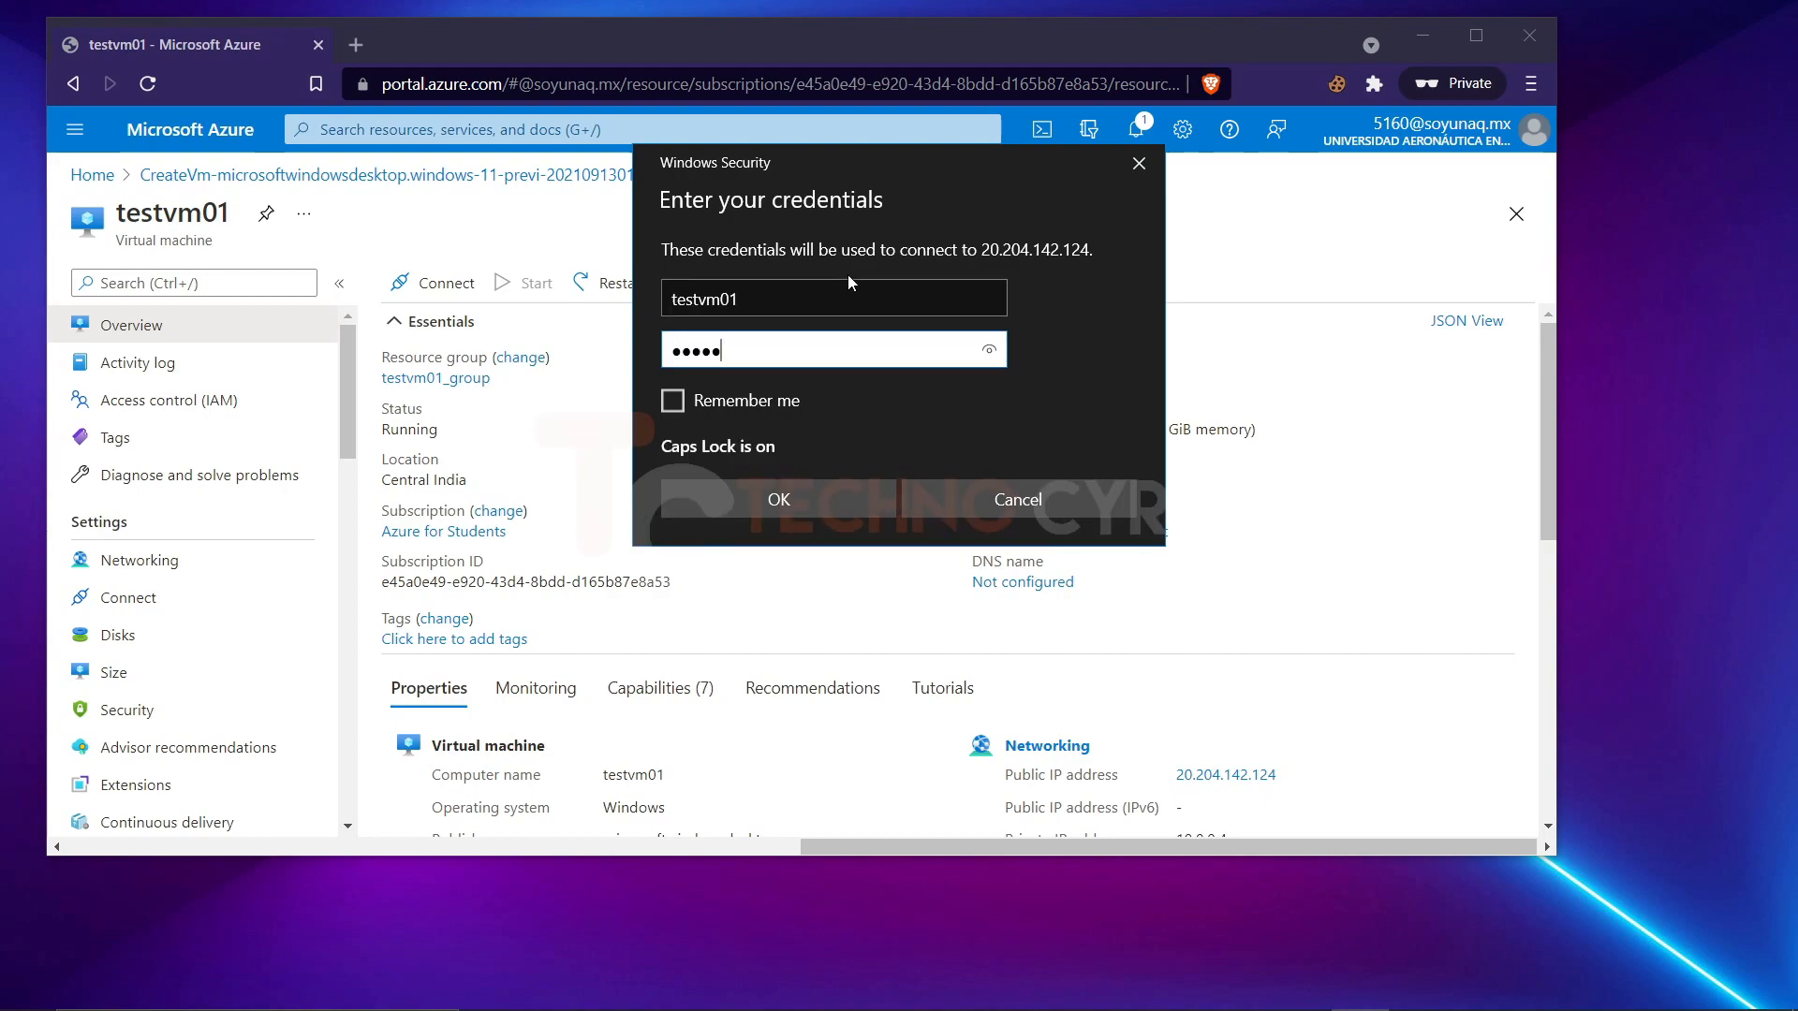
{"action": "type", "text": "•••••••••"}
{"action": "left_click", "coordinate": [740, 412]}
{"action": "left_click", "coordinate": [736, 465]}
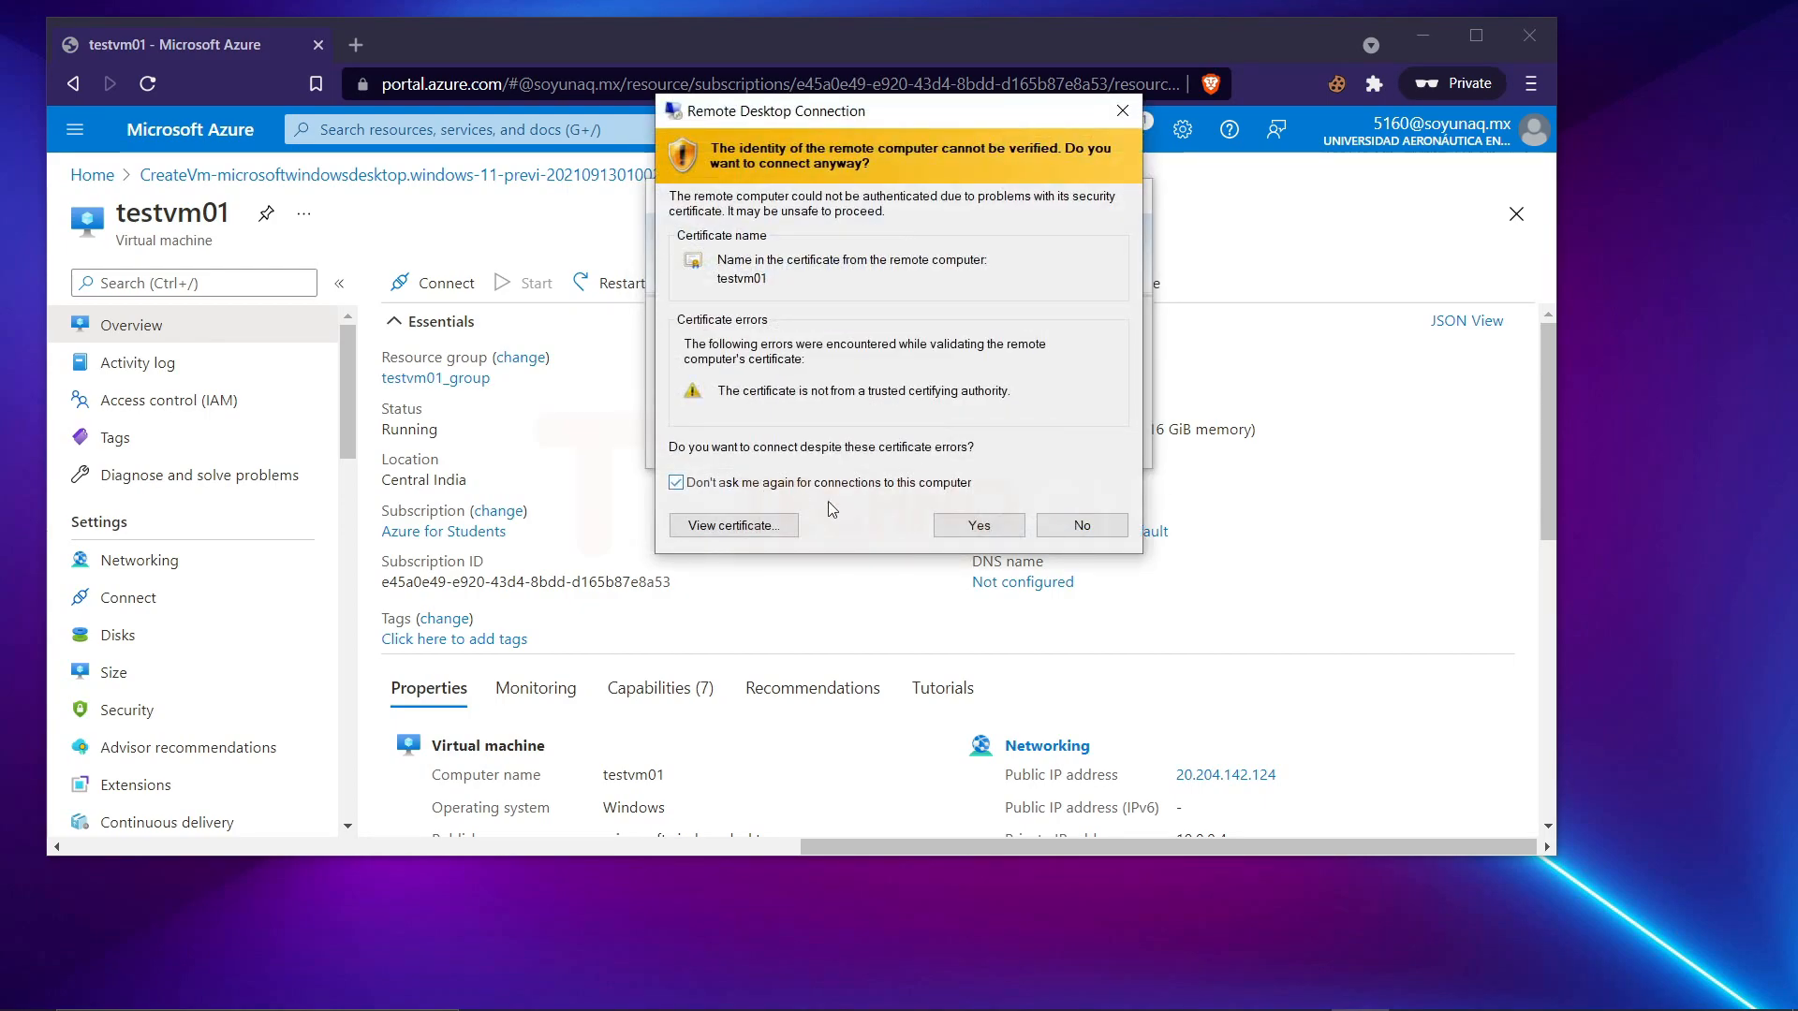
{"action": "left_click", "coordinate": [1082, 525]}
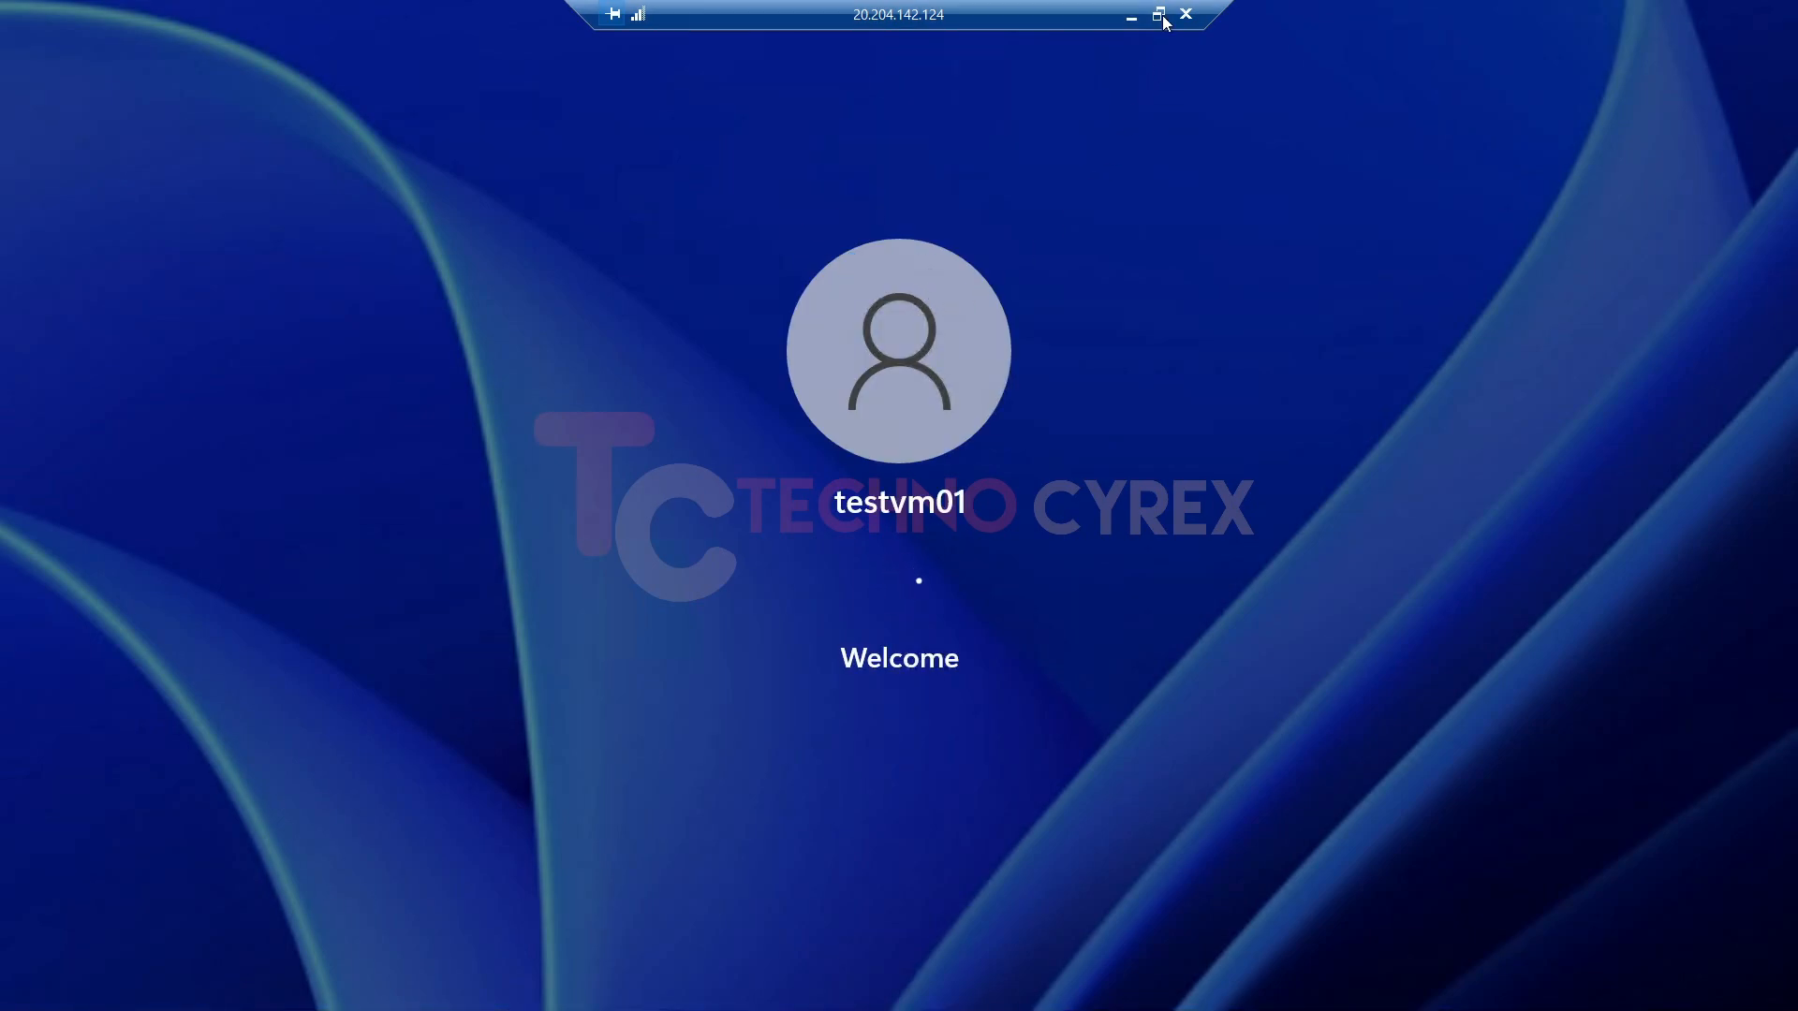
Show the remote session in a smaller, repositioned window and return it to full screen.
{"action": "left_click", "coordinate": [1159, 14]}
{"action": "left_click_drag", "start_coordinate": [1154, 31], "coordinate": [372, 85]}
{"action": "left_click_drag", "start_coordinate": [1466, 952], "coordinate": [1780, 926]}
{"action": "left_click_drag", "start_coordinate": [733, 86], "coordinate": [599, 108]}
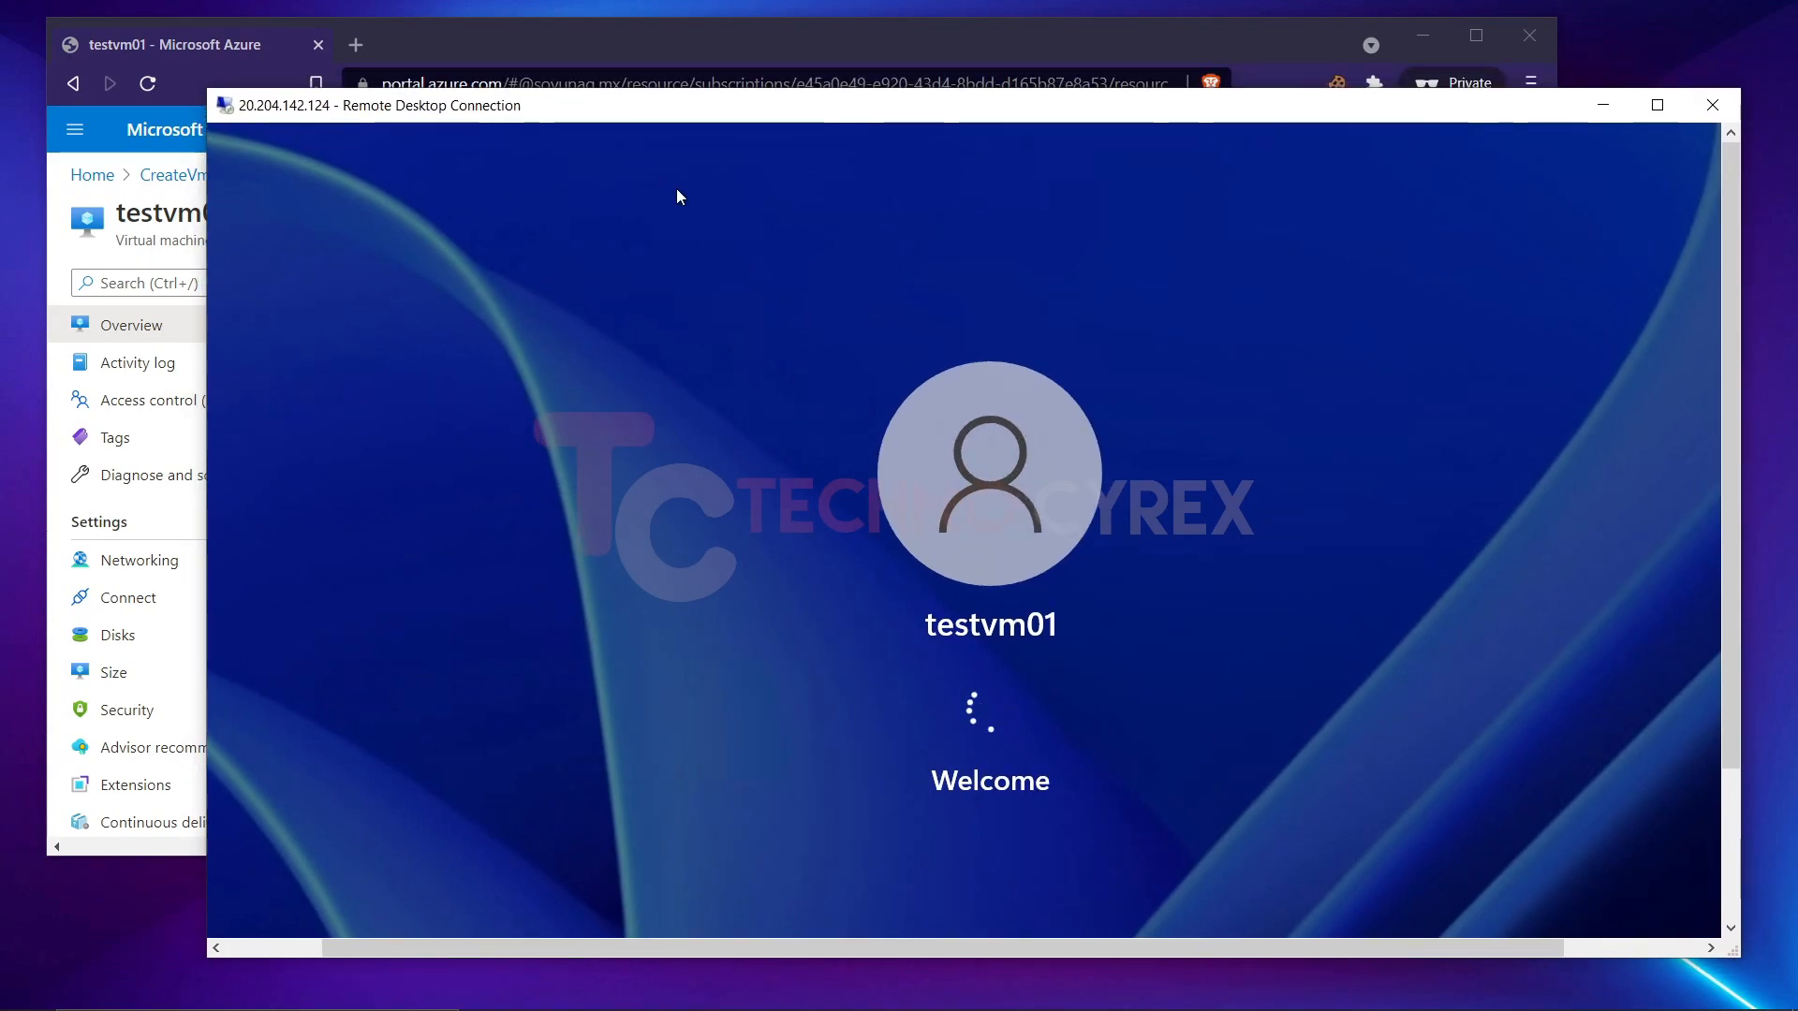
{"action": "left_click_drag", "start_coordinate": [1728, 577], "coordinate": [1714, 643]}
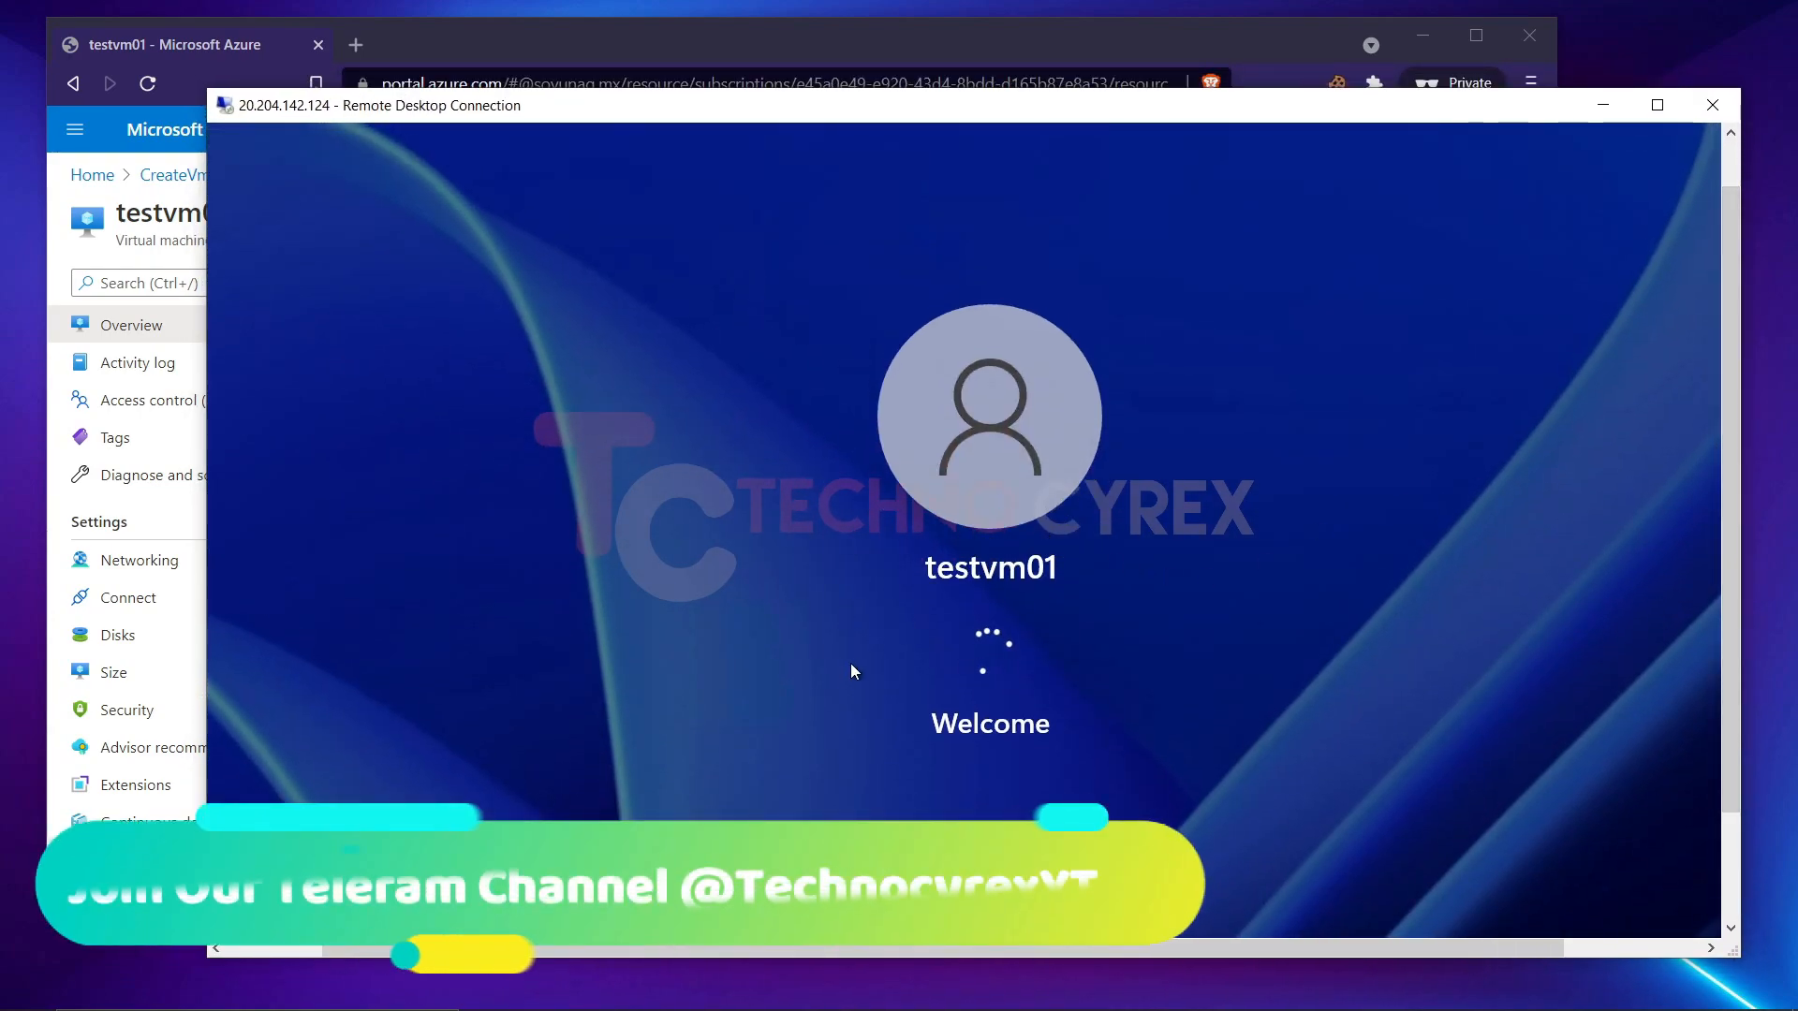
{"action": "left_click", "coordinate": [1656, 105]}
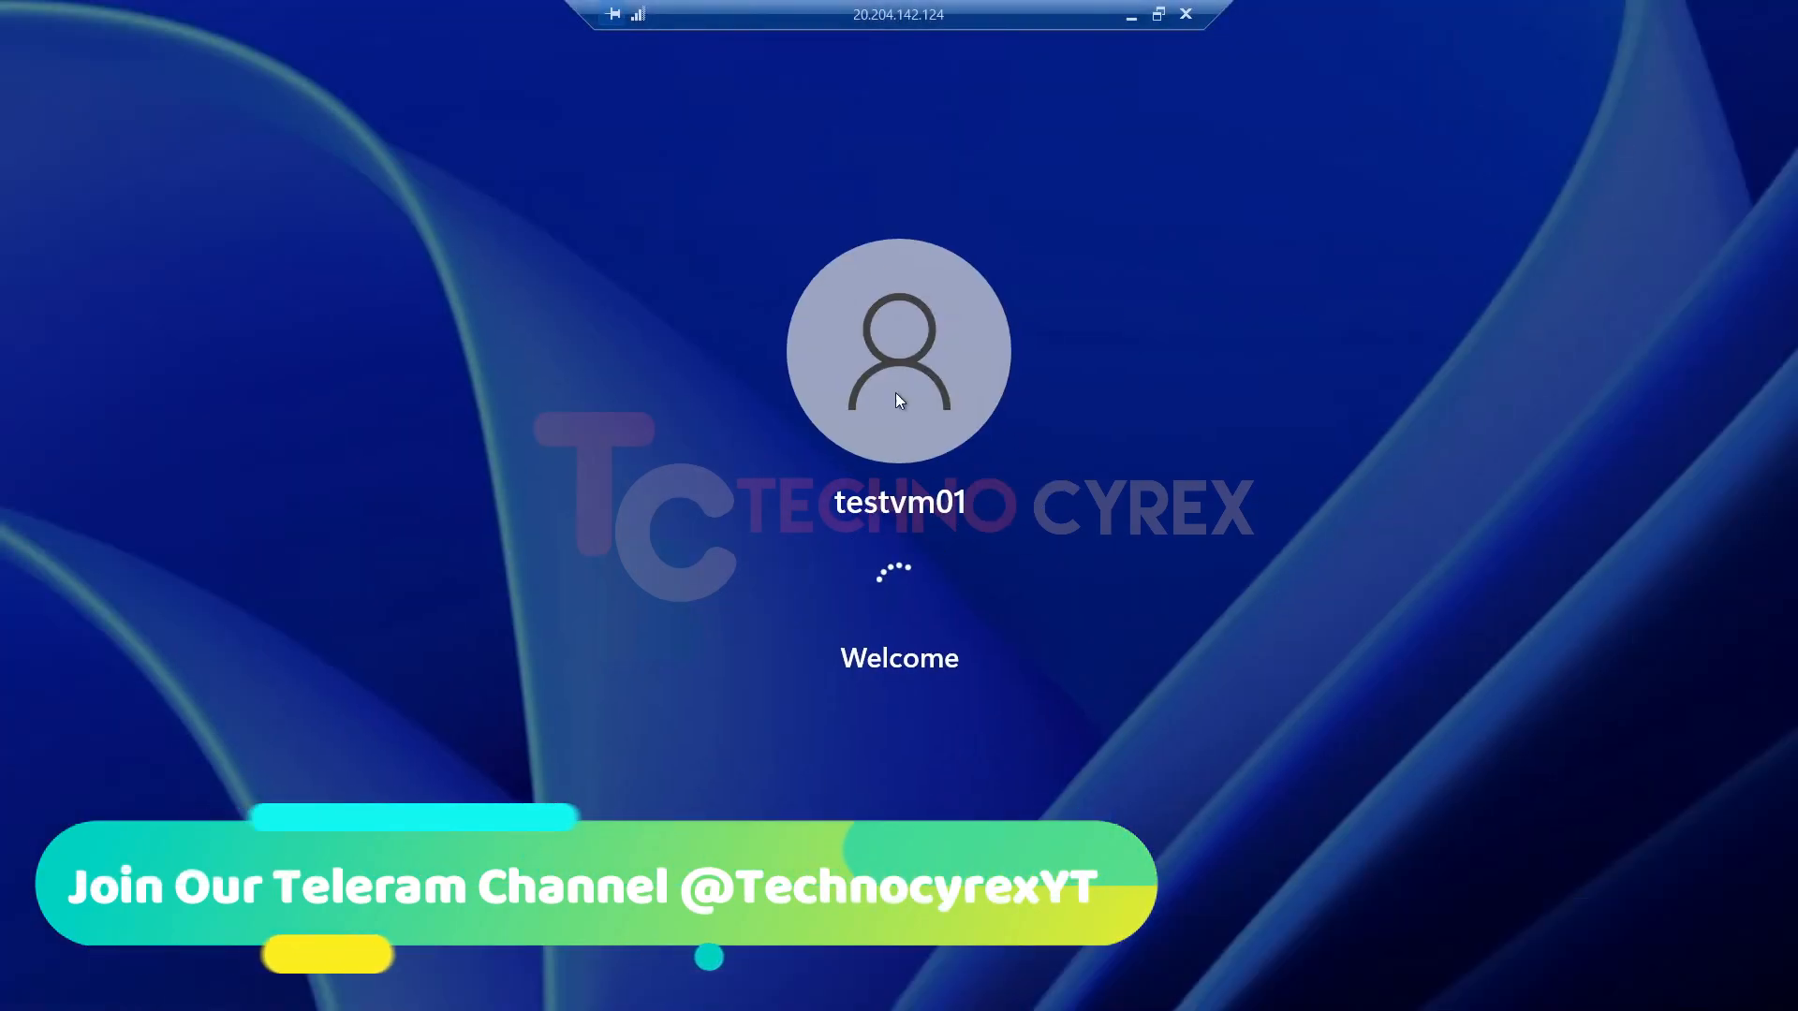
Complete the first sign-in setup options and continue to the Windows 11 desktop.
{"action": "left_click", "coordinate": [972, 382]}
{"action": "left_click", "coordinate": [975, 789]}
{"action": "scroll", "coordinate": [1038, 738], "scroll_direction": "down", "scroll_amount": 3}
{"action": "left_click", "coordinate": [974, 675]}
{"action": "left_click", "coordinate": [973, 783]}
{"action": "scroll", "coordinate": [1071, 476], "scroll_direction": "up", "scroll_amount": 3}
{"action": "left_click", "coordinate": [1435, 880]}
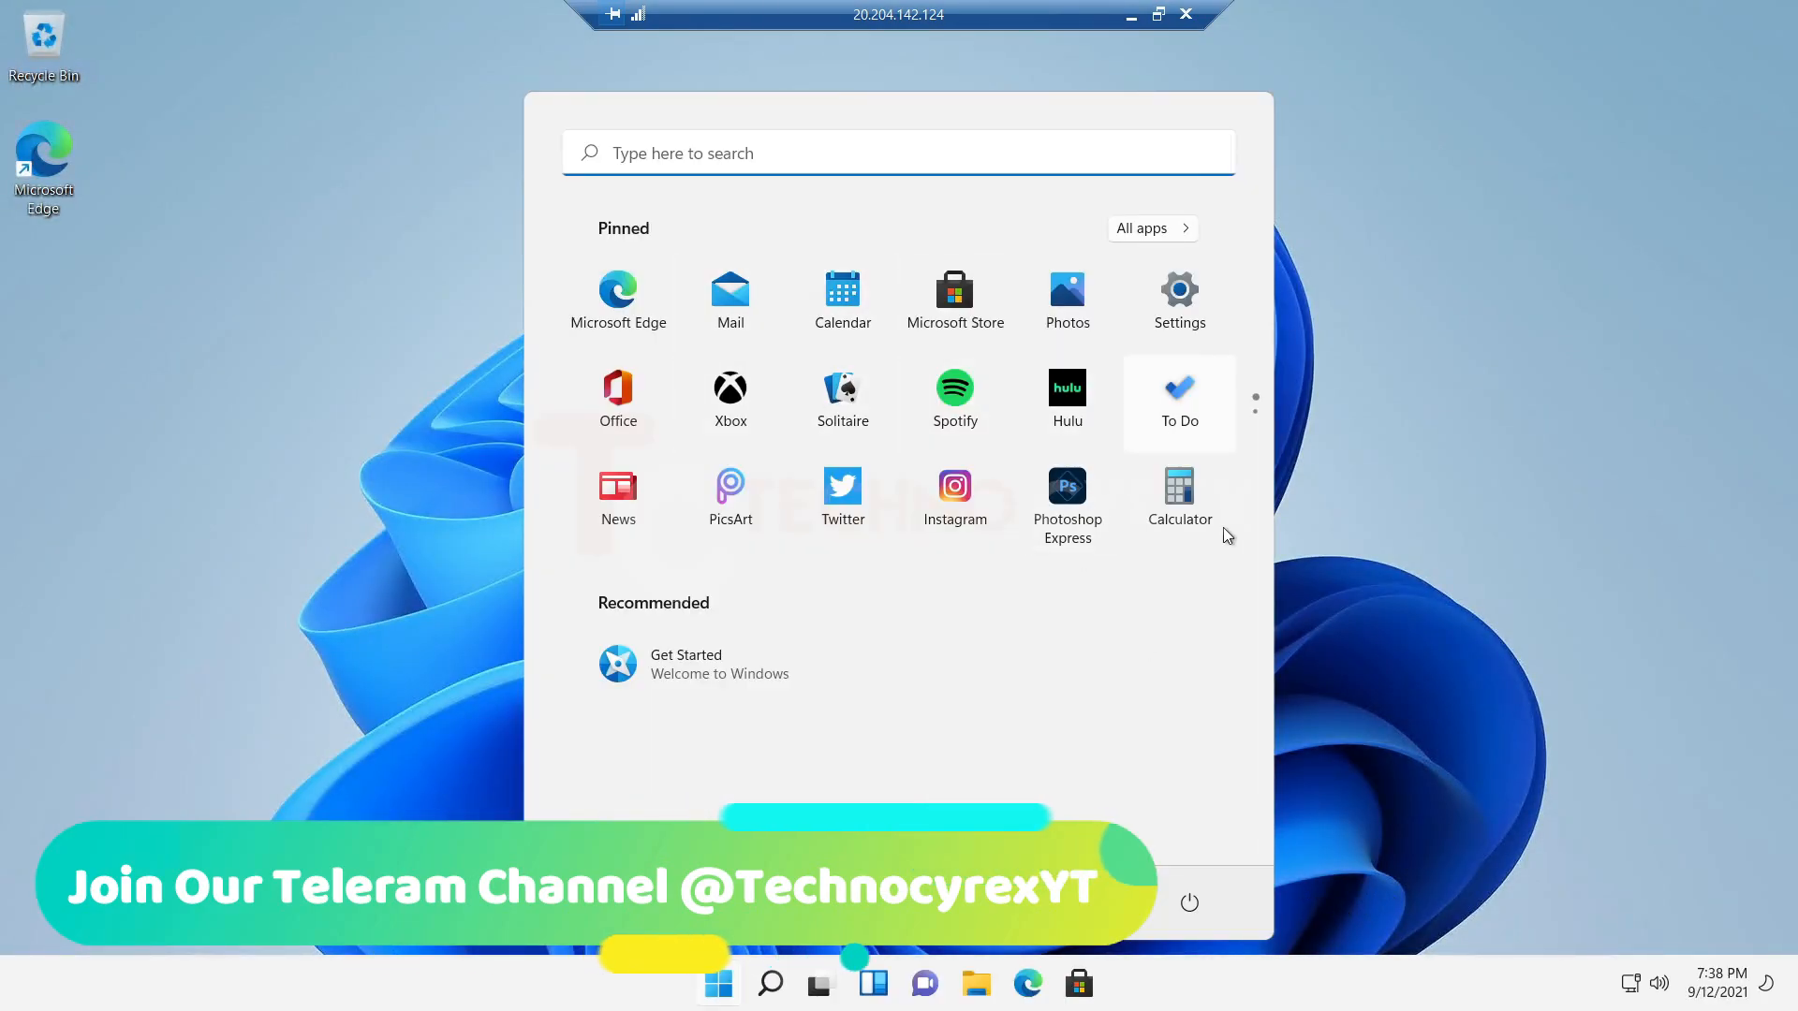
Examine the Widgets board and the pinned apps in the Start menu of the virtual machine.
{"action": "left_click", "coordinate": [872, 992]}
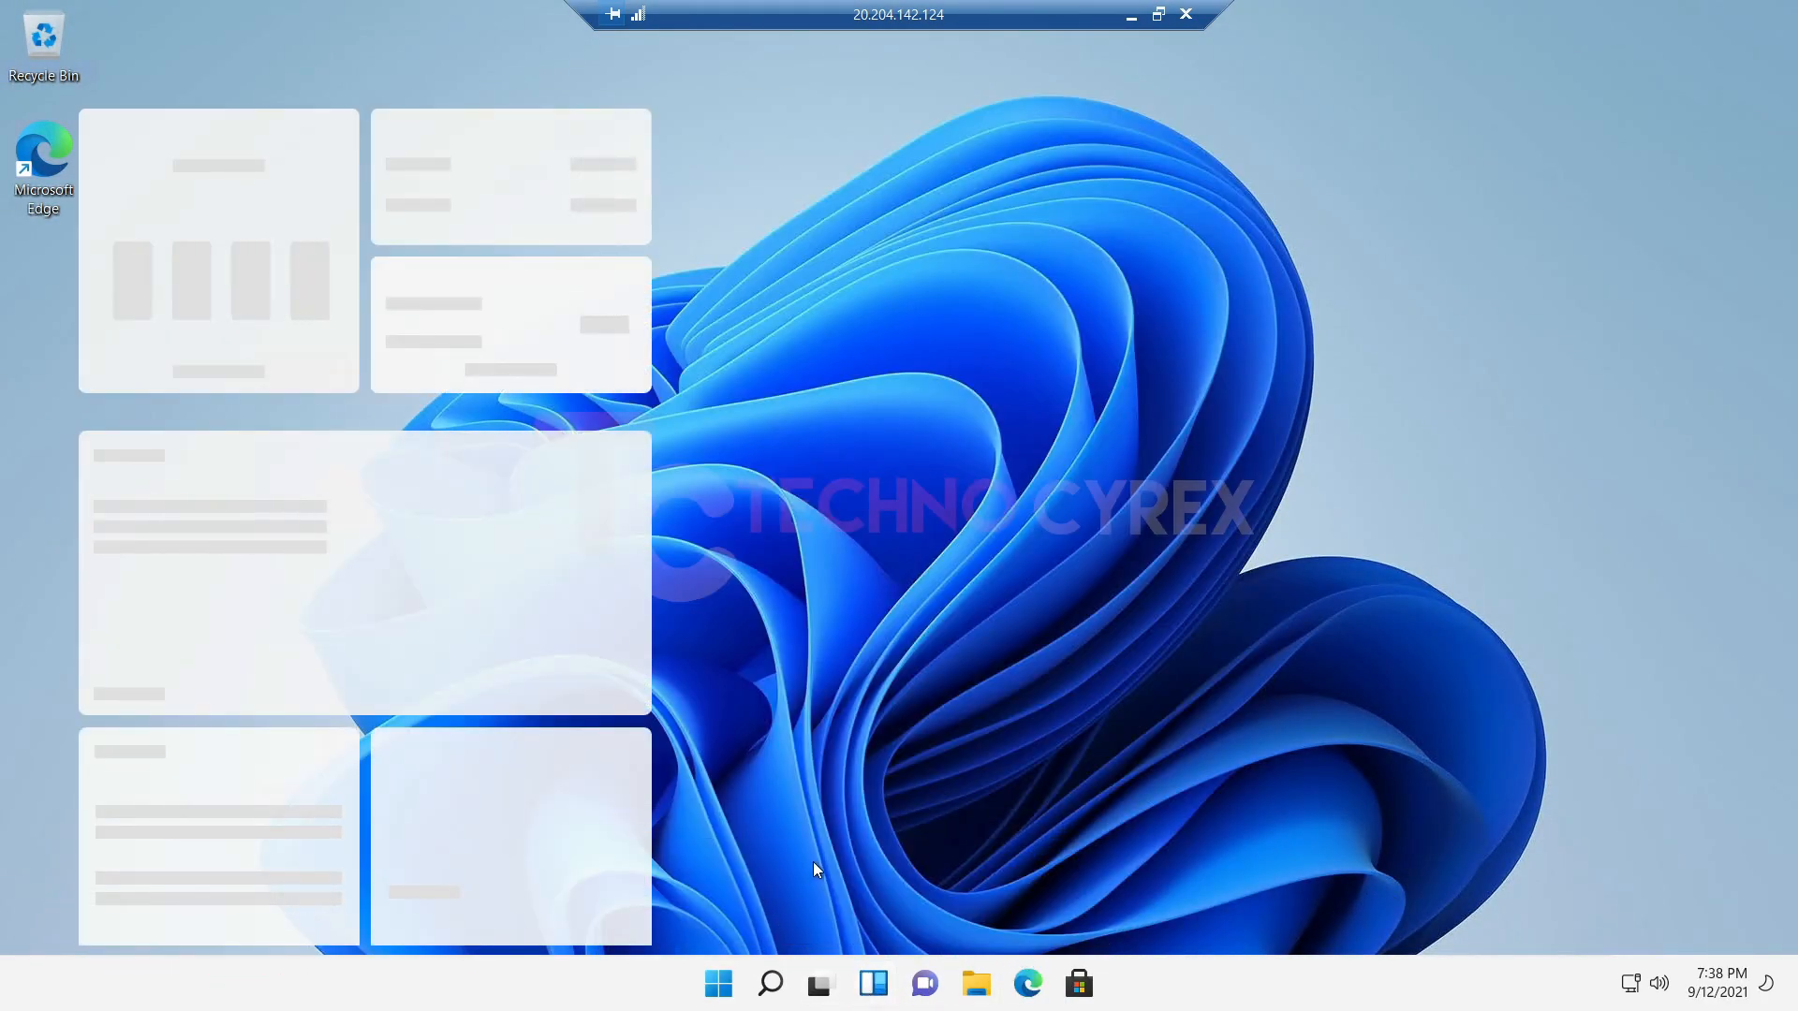
{"action": "left_click", "coordinate": [1130, 257]}
{"action": "left_click", "coordinate": [709, 989]}
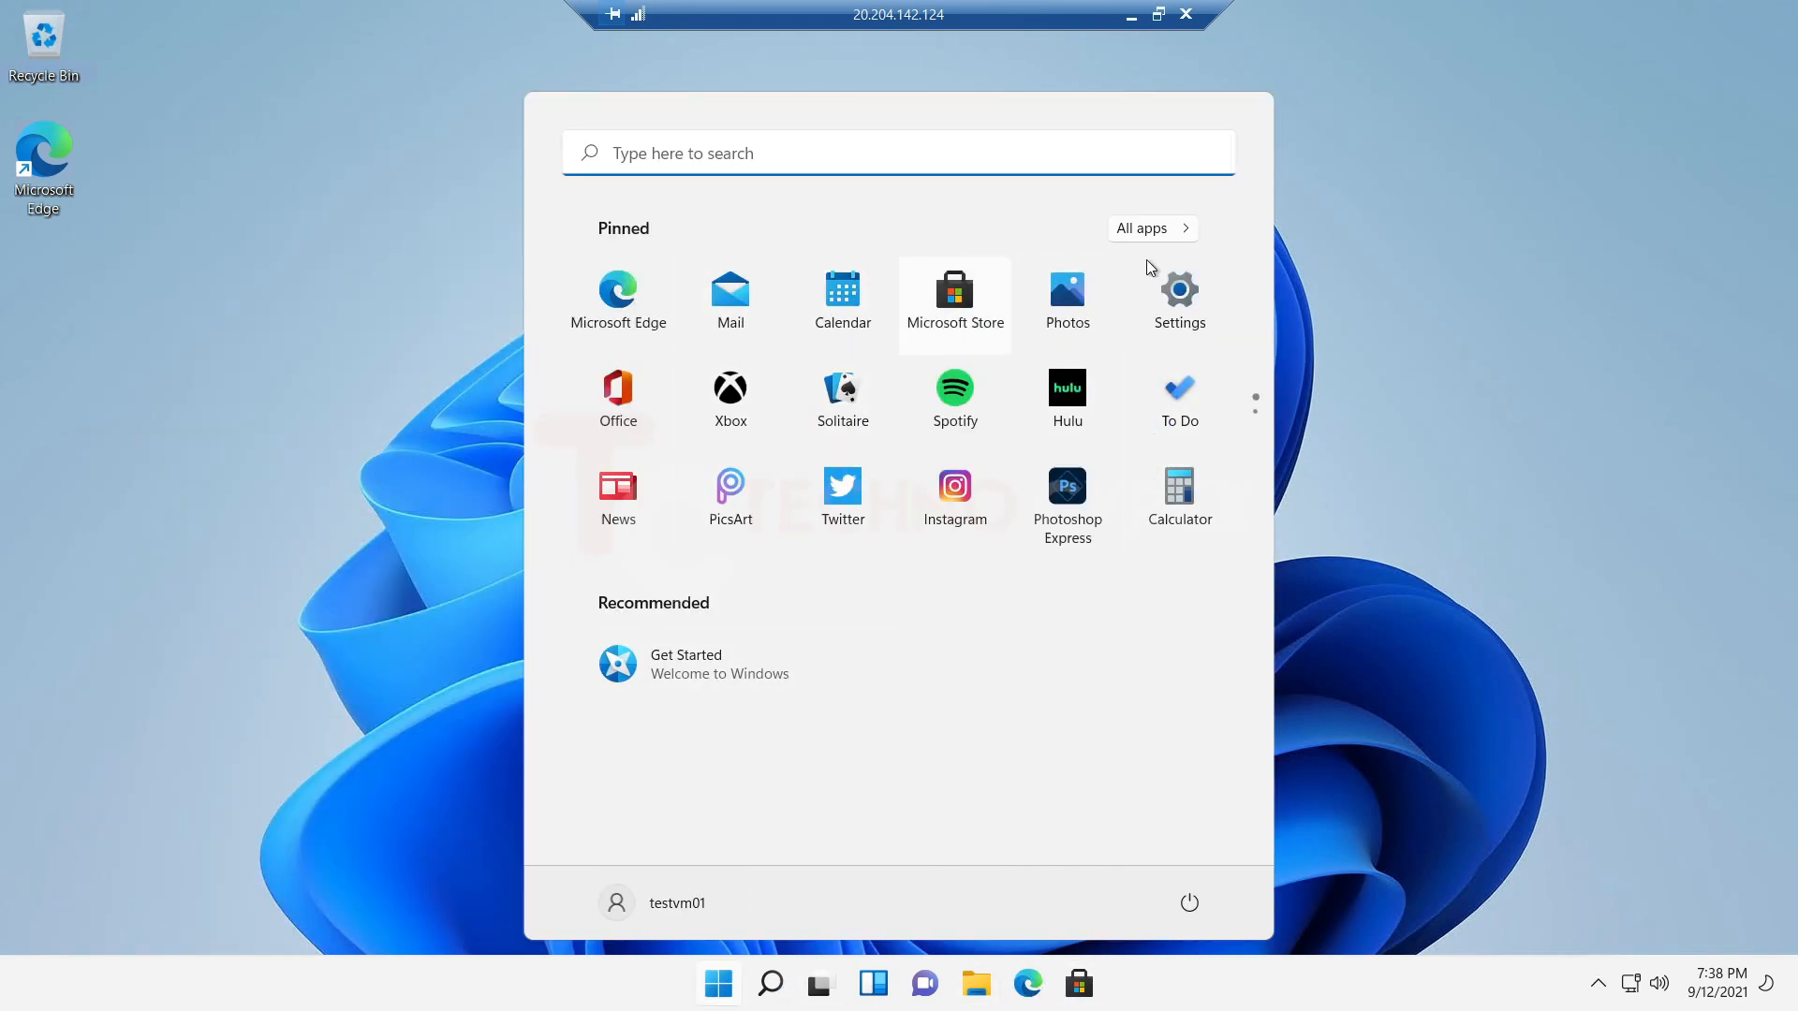
Open the Windows settings and review the pending downloads and options under Windows Update.
{"action": "left_click", "coordinate": [1138, 290]}
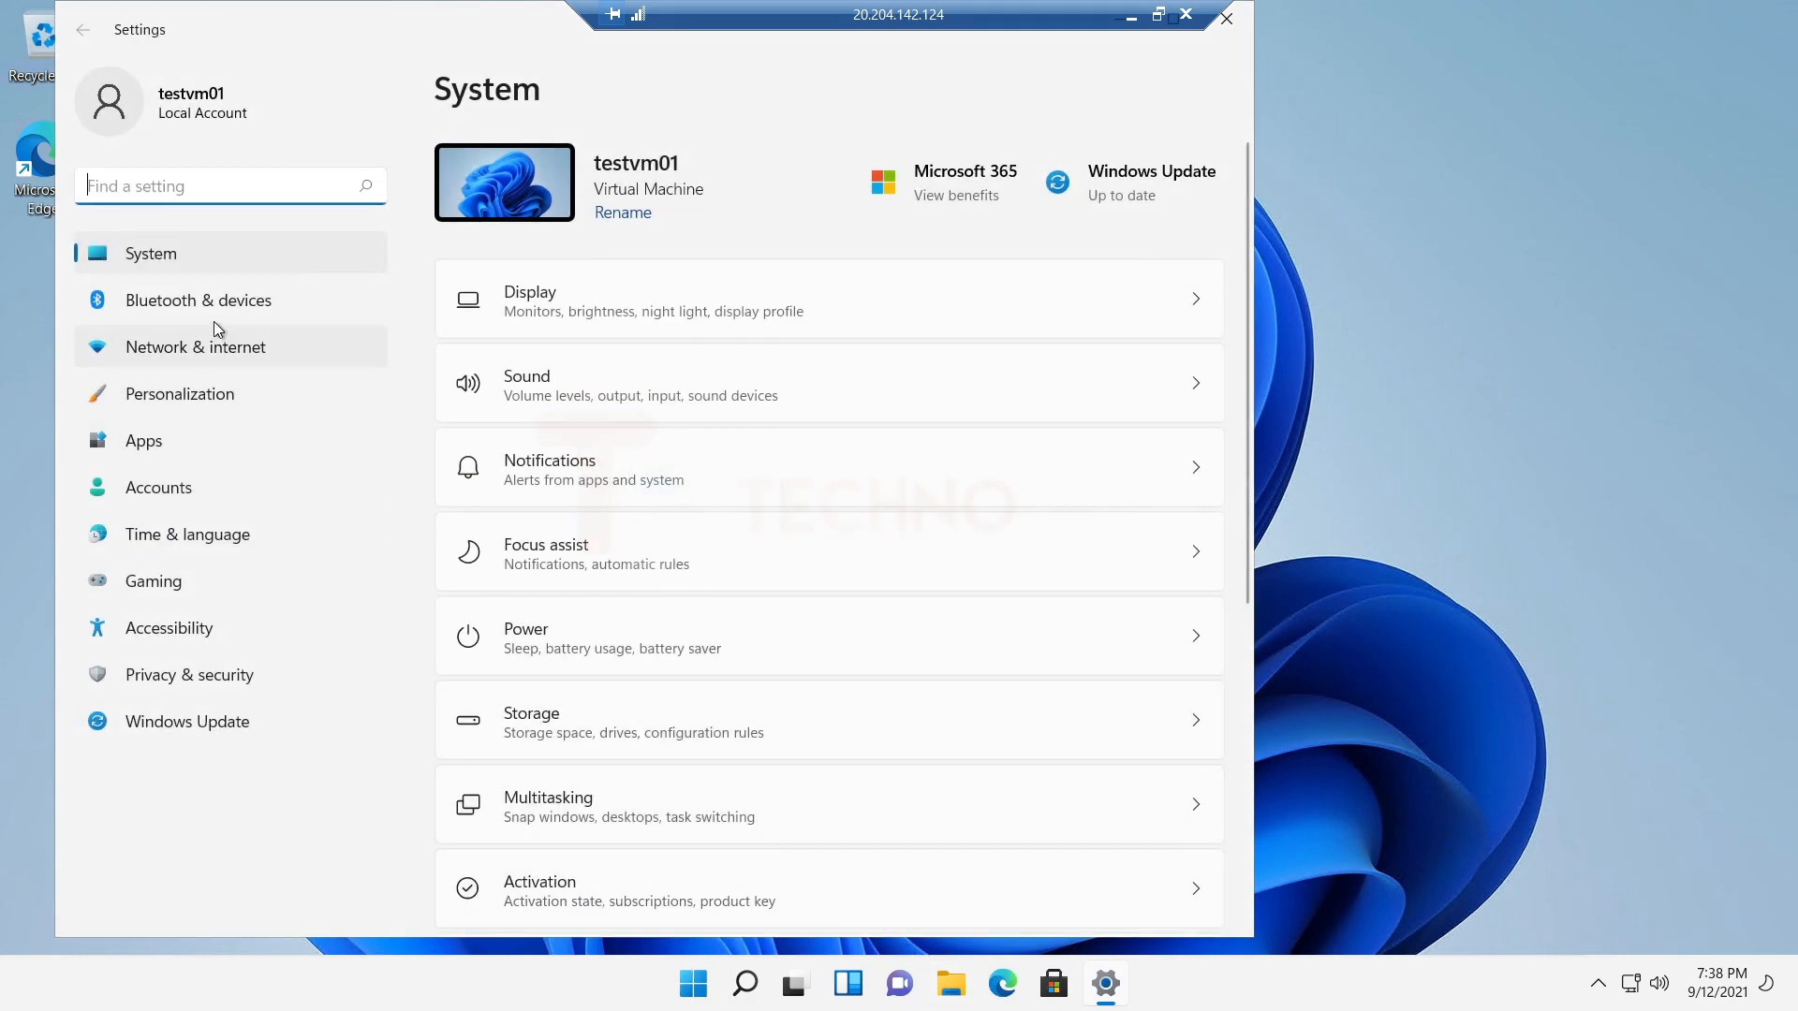
{"action": "left_click", "coordinate": [201, 722]}
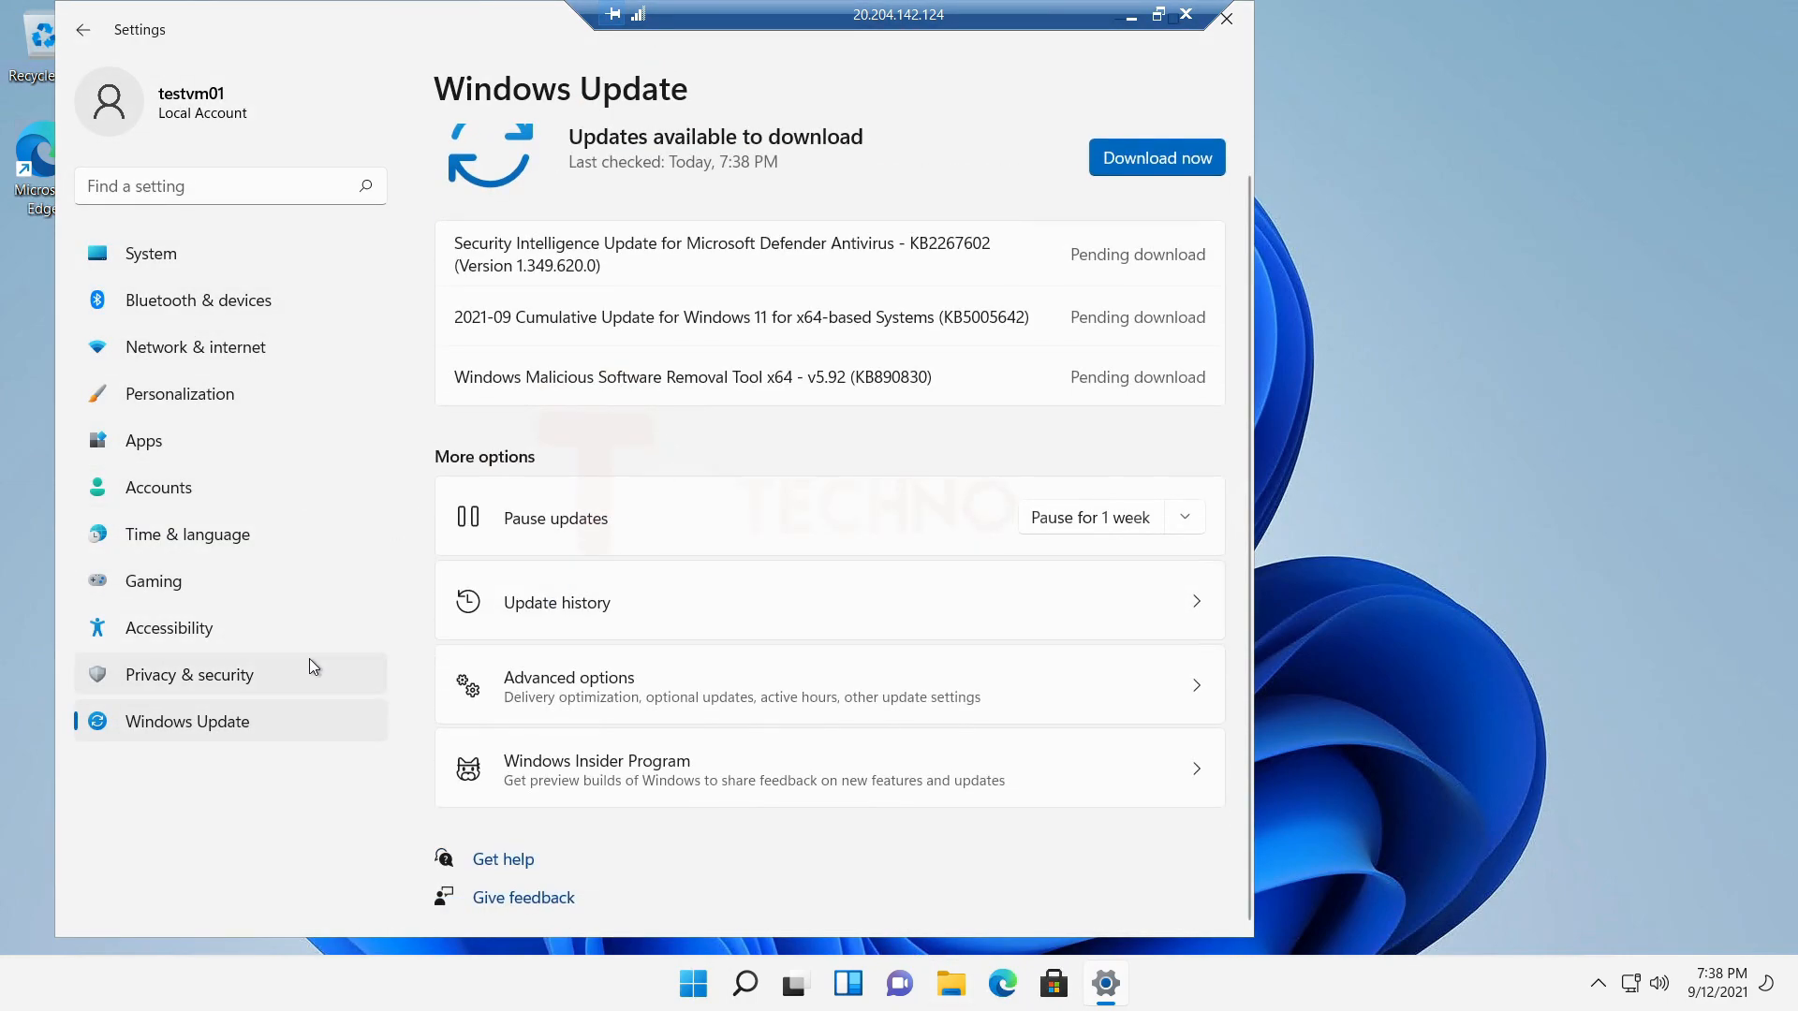
{"action": "scroll", "coordinate": [697, 271], "scroll_direction": "up", "scroll_amount": 1}
Check the Windows activation state and its details in the System settings, and close Settings.
{"action": "left_click", "coordinate": [221, 262]}
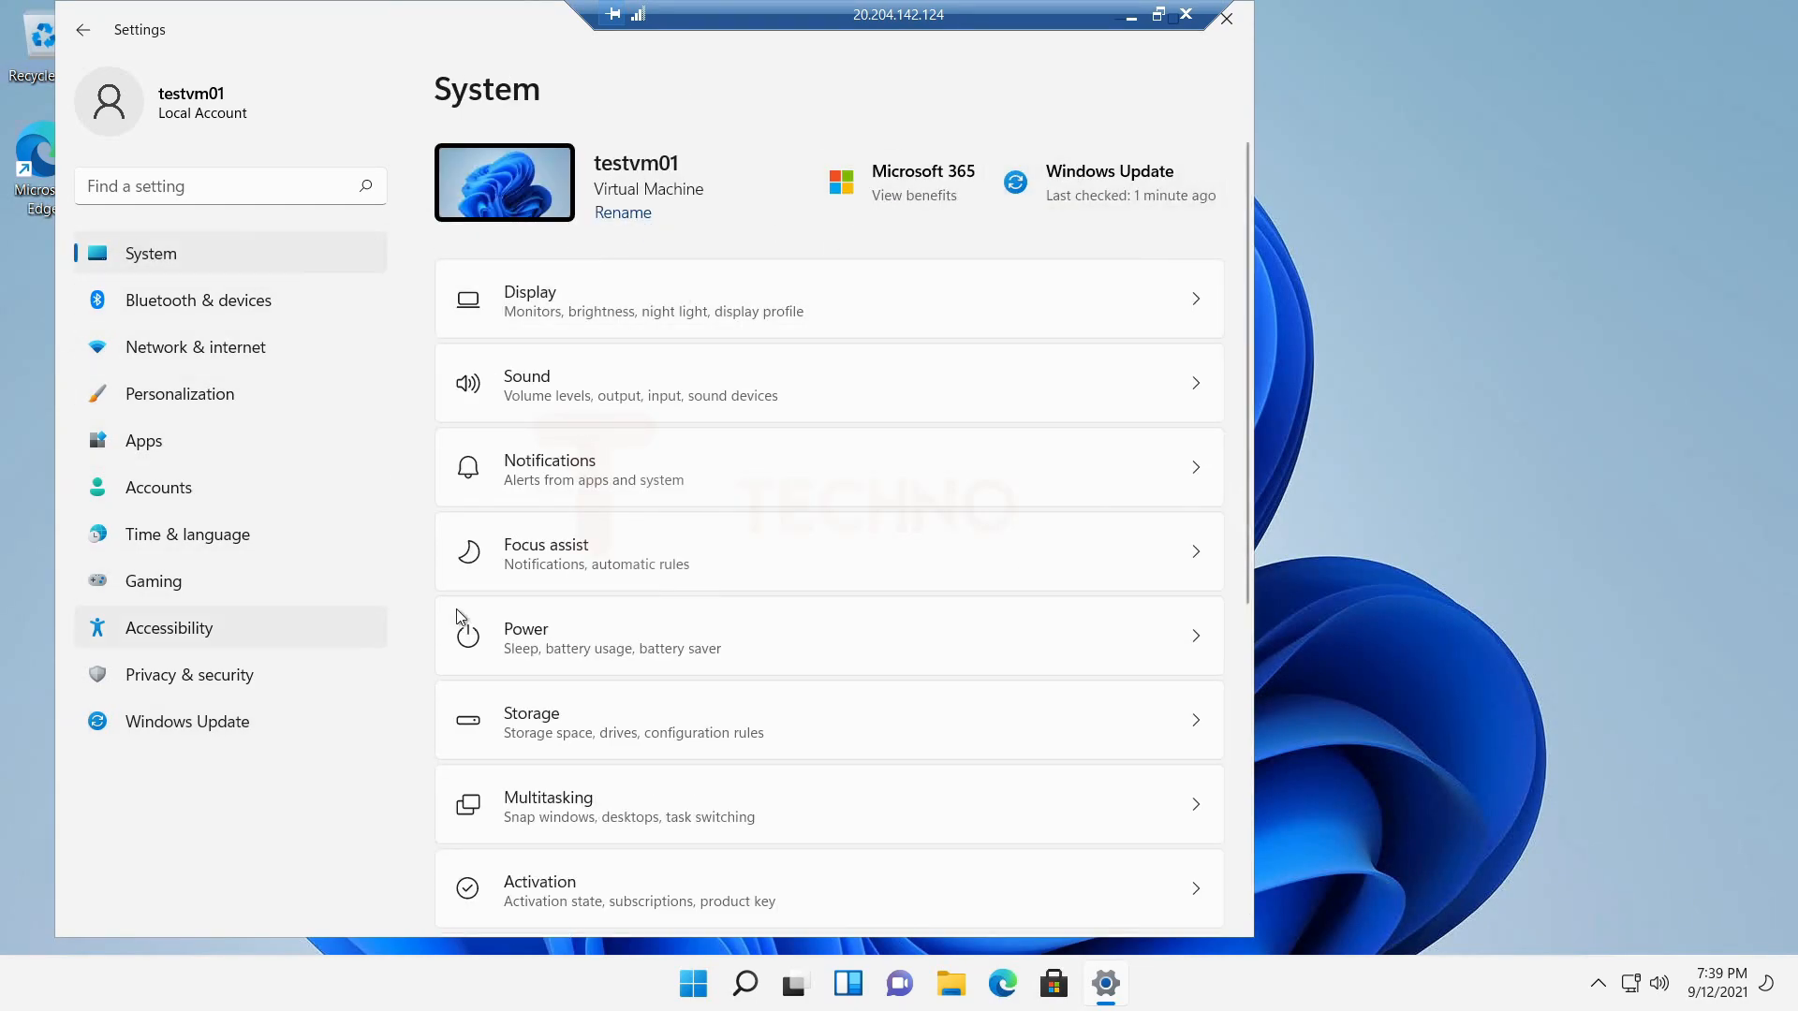
{"action": "scroll", "coordinate": [566, 634], "scroll_direction": "down", "scroll_amount": 5}
{"action": "left_click", "coordinate": [575, 403]}
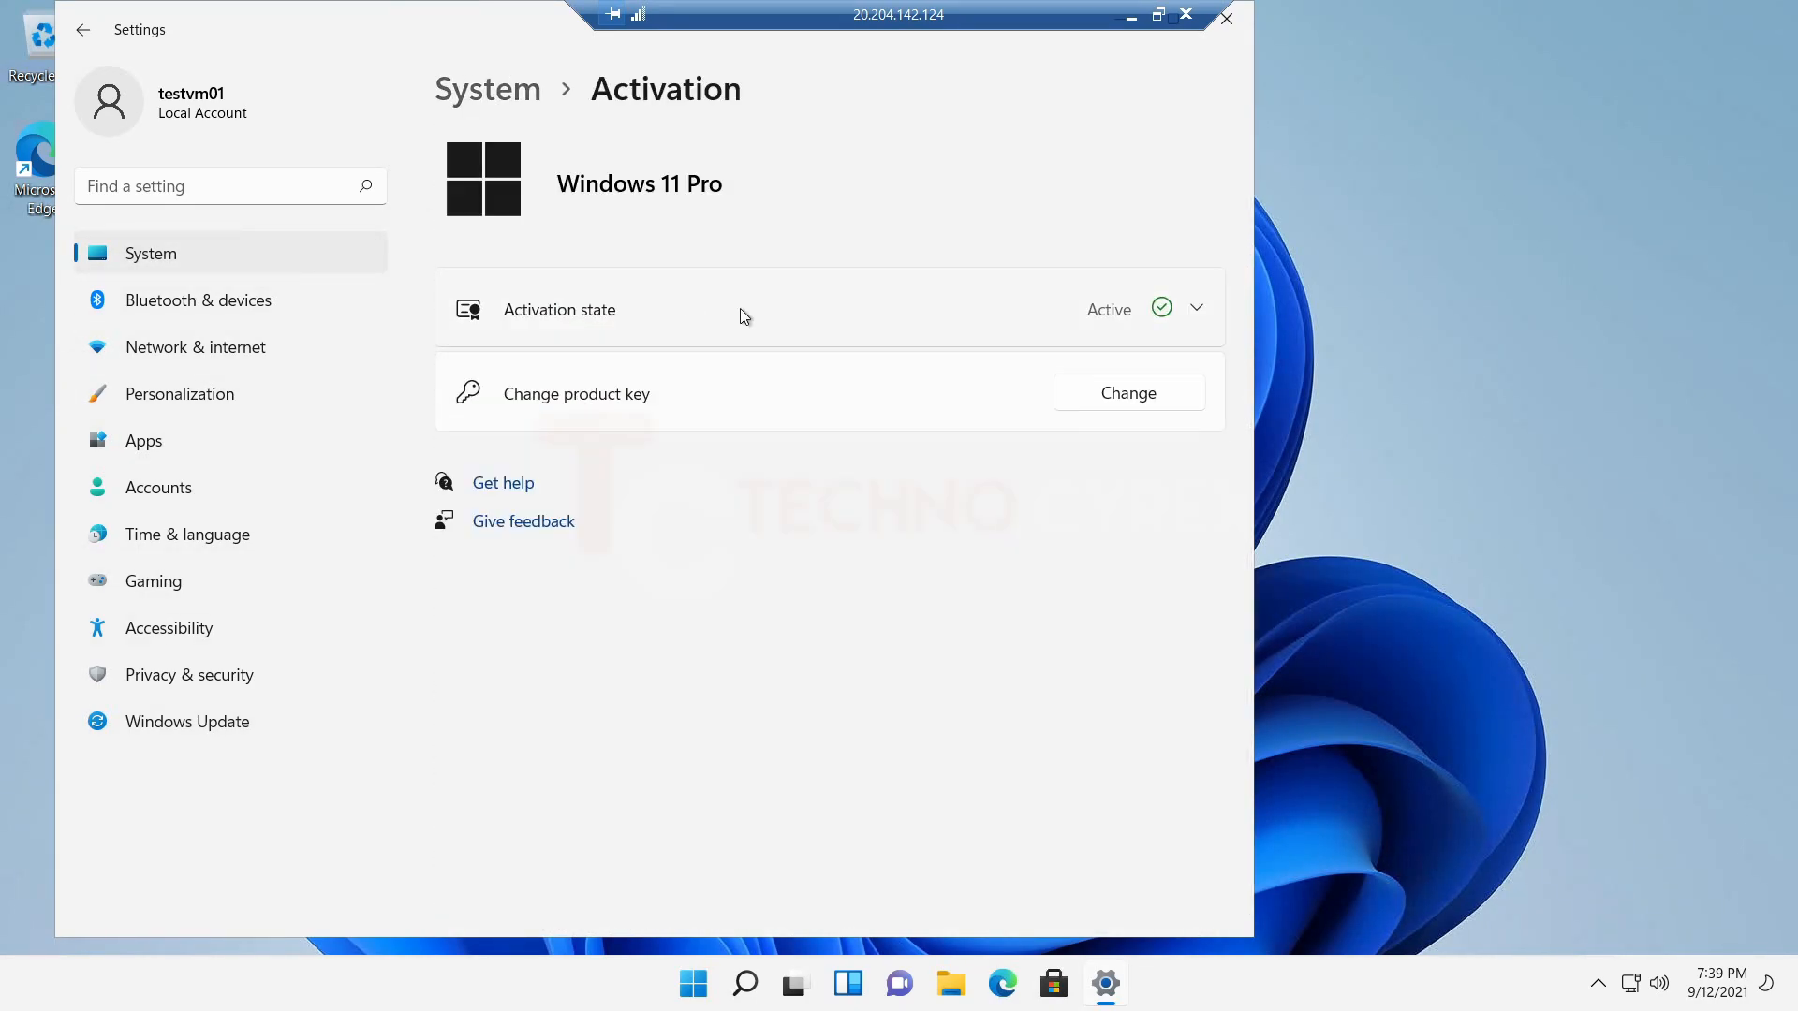
{"action": "left_click", "coordinate": [1185, 310]}
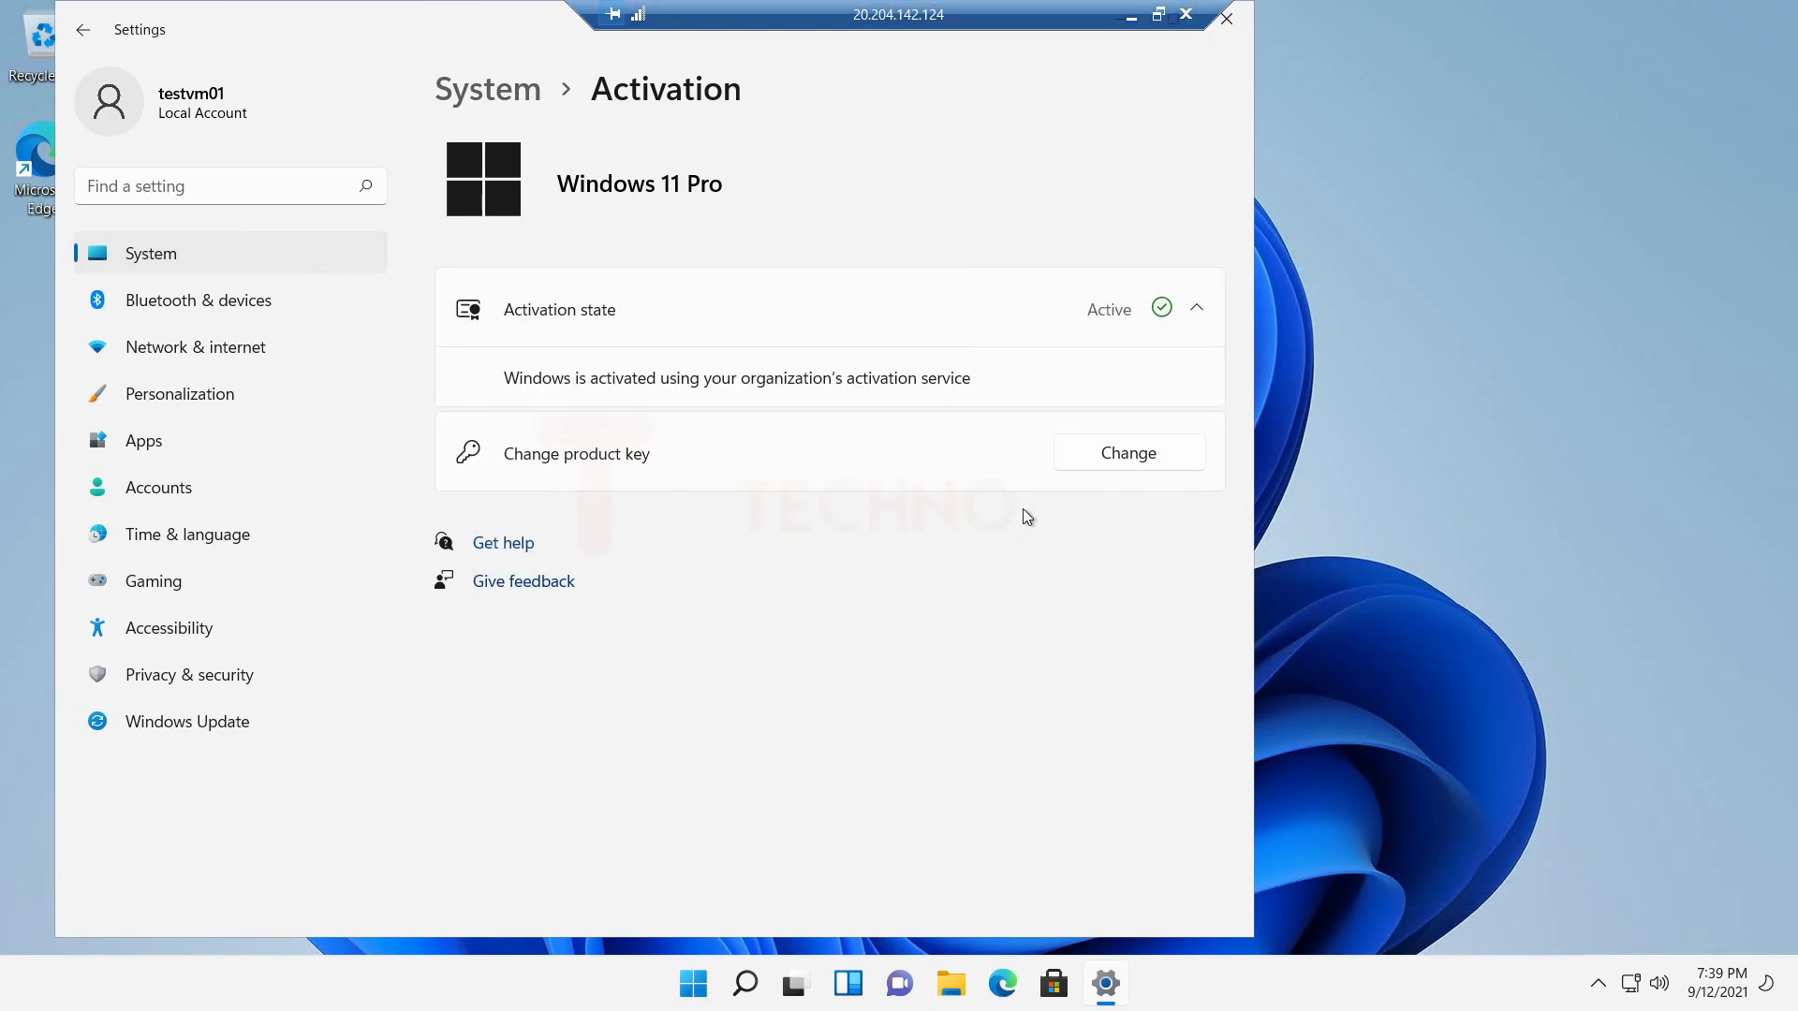
{"action": "left_click", "coordinate": [1241, 21]}
Open File Explorer, browse the Downloads folder and This PC, and close the window.
{"action": "left_click", "coordinate": [975, 983]}
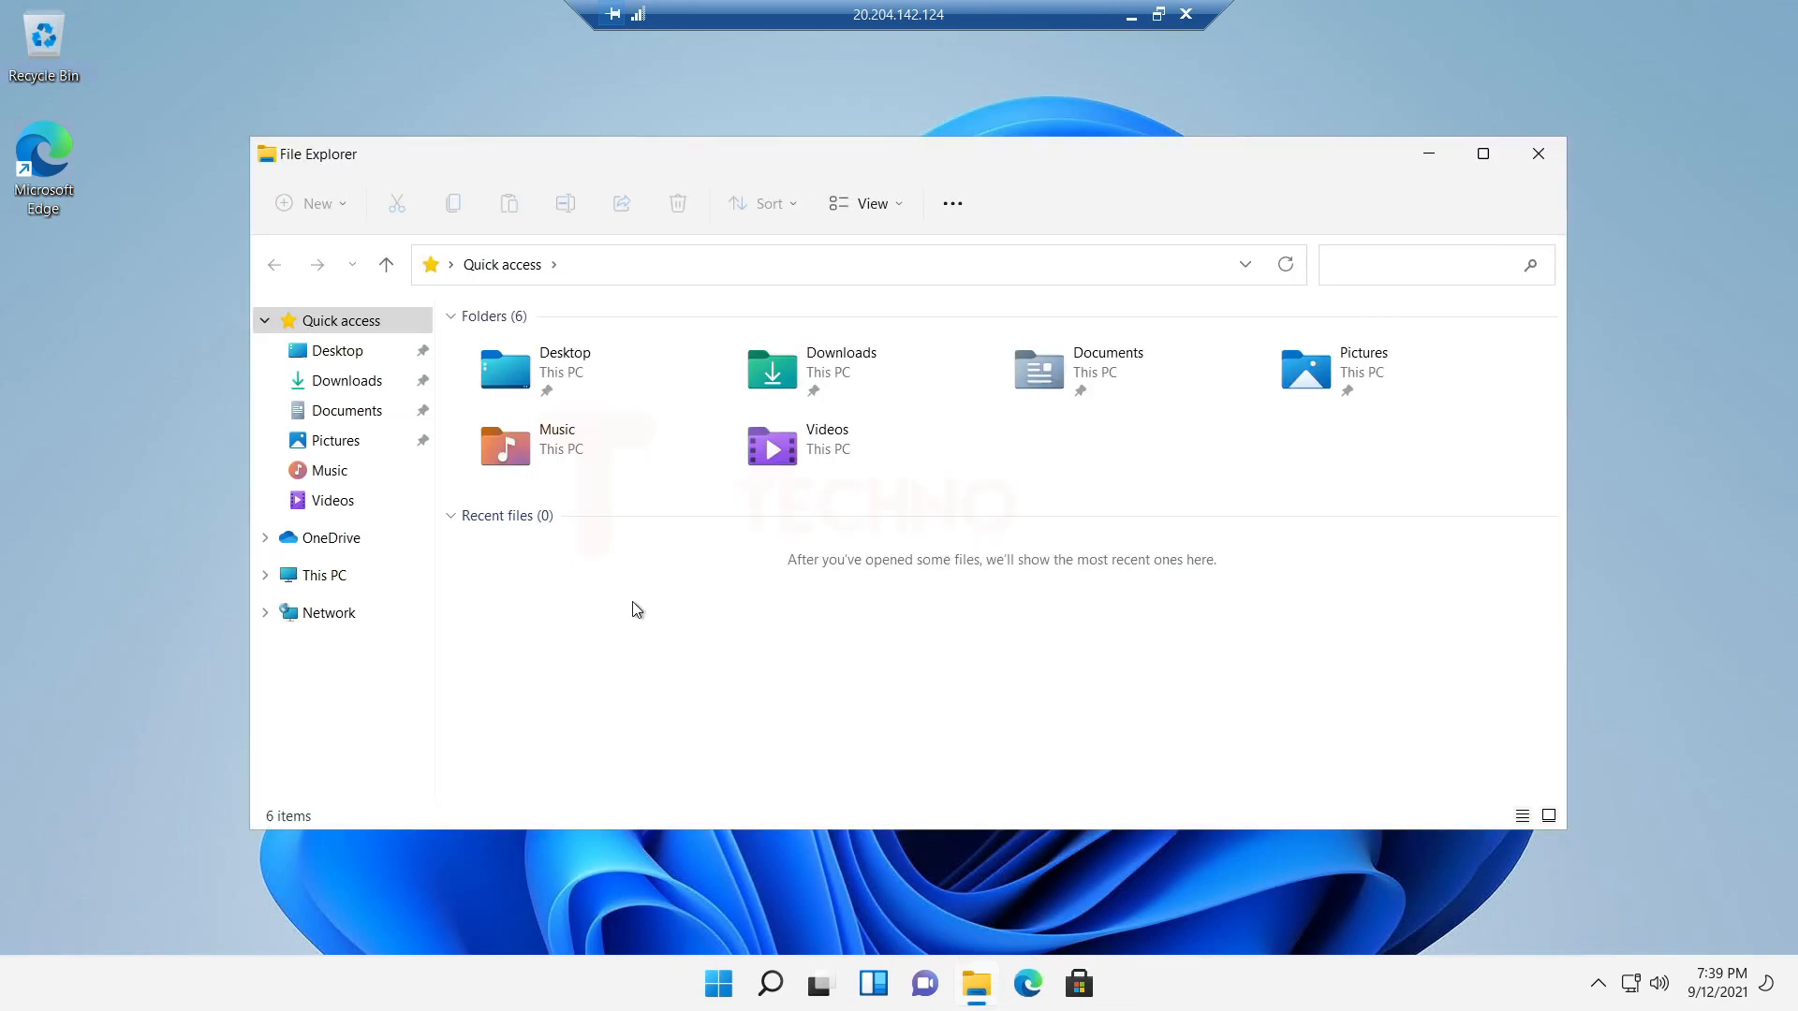
{"action": "left_click", "coordinate": [337, 380]}
{"action": "left_click", "coordinate": [324, 575]}
{"action": "left_click", "coordinate": [1537, 161]}
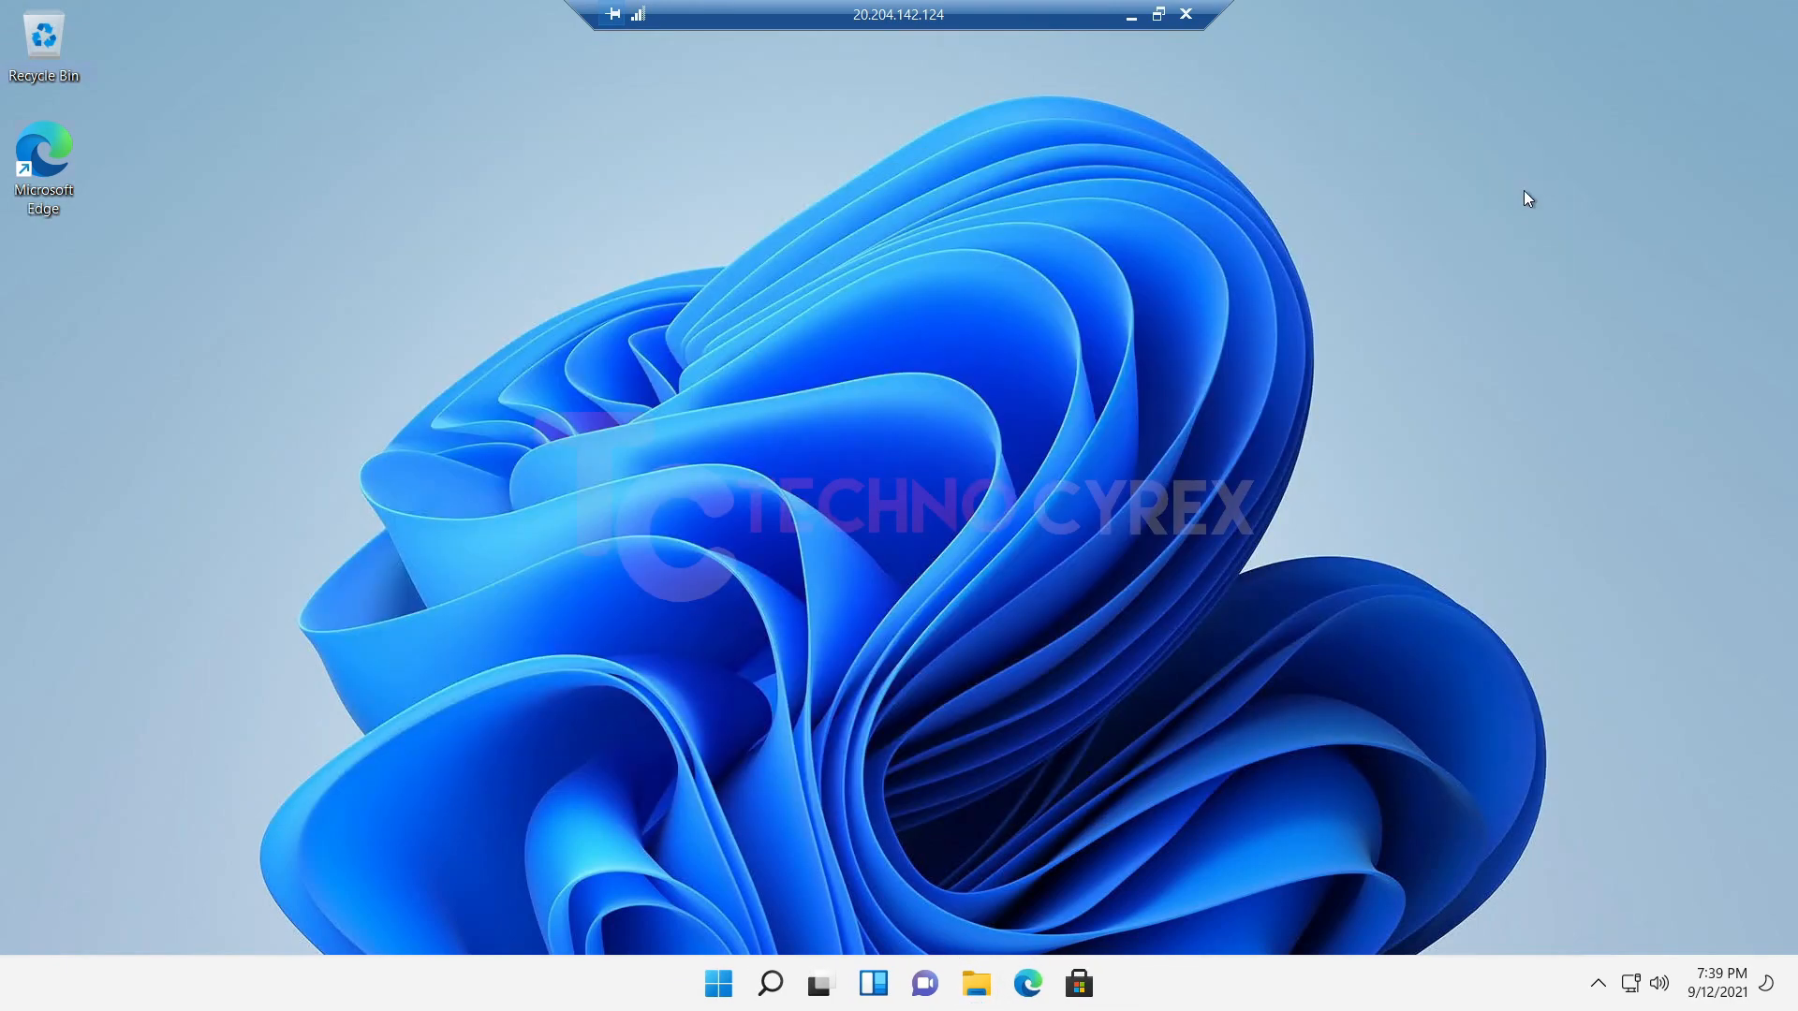